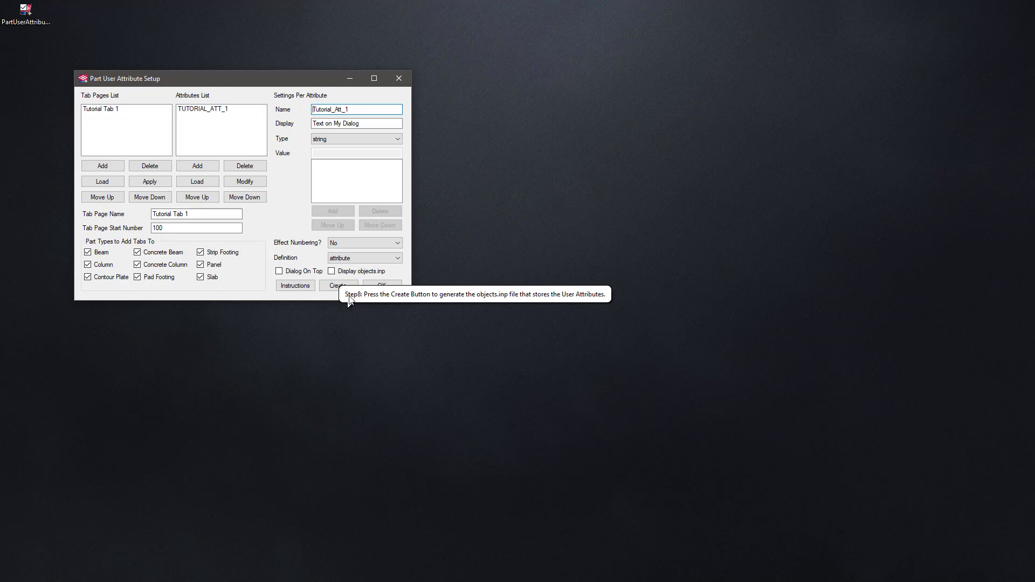
Finish the guided instruction pop-ups and review the numbered setup instructions in the Help Dialog before closing it
click(330, 290)
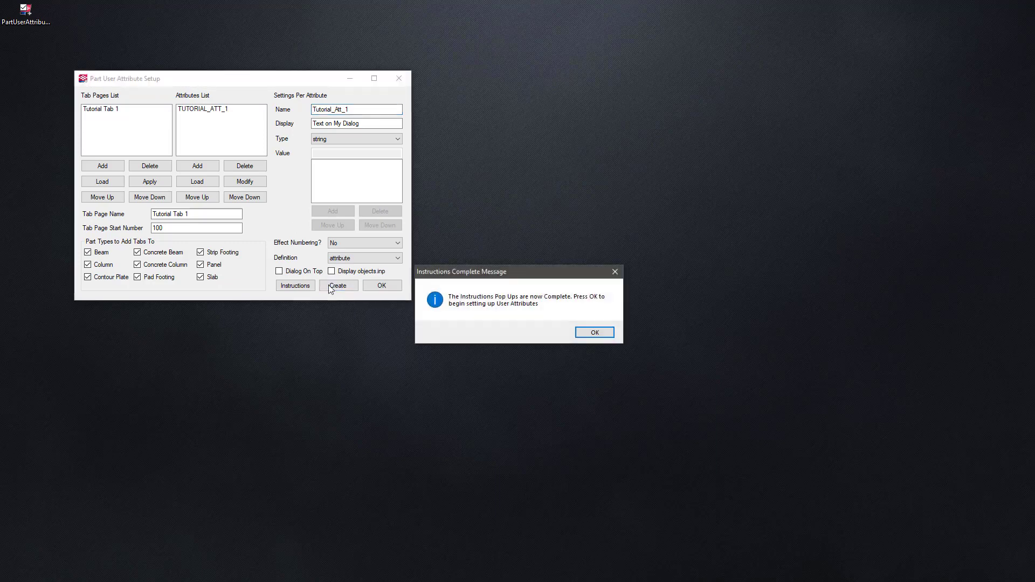
click(599, 335)
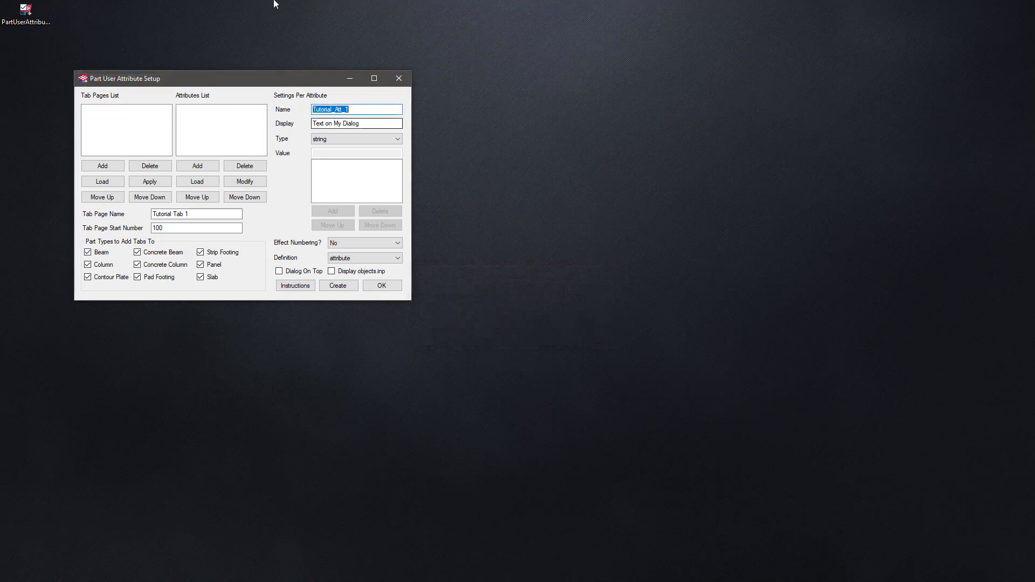
click(295, 286)
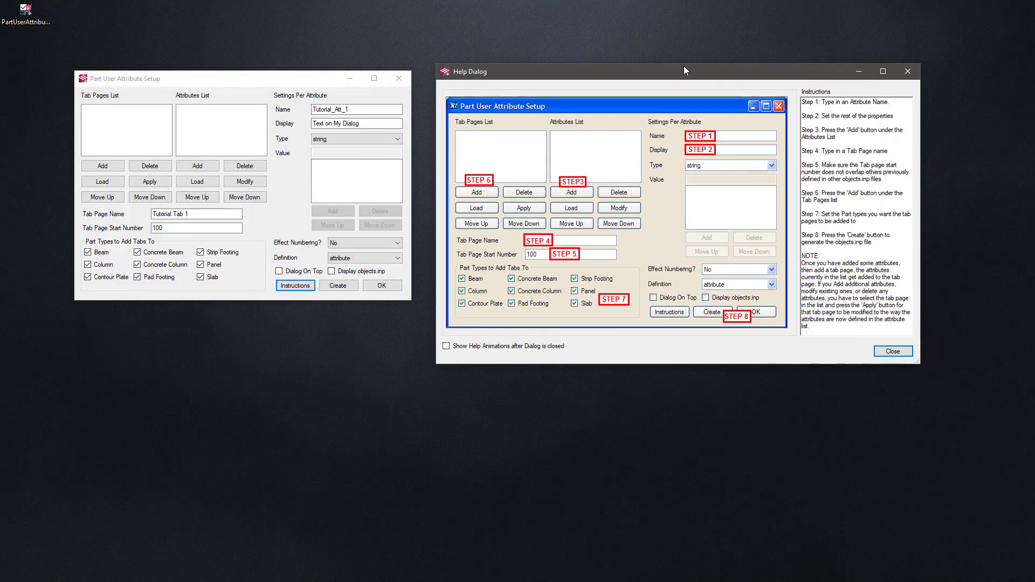
drag(684, 70, 684, 59)
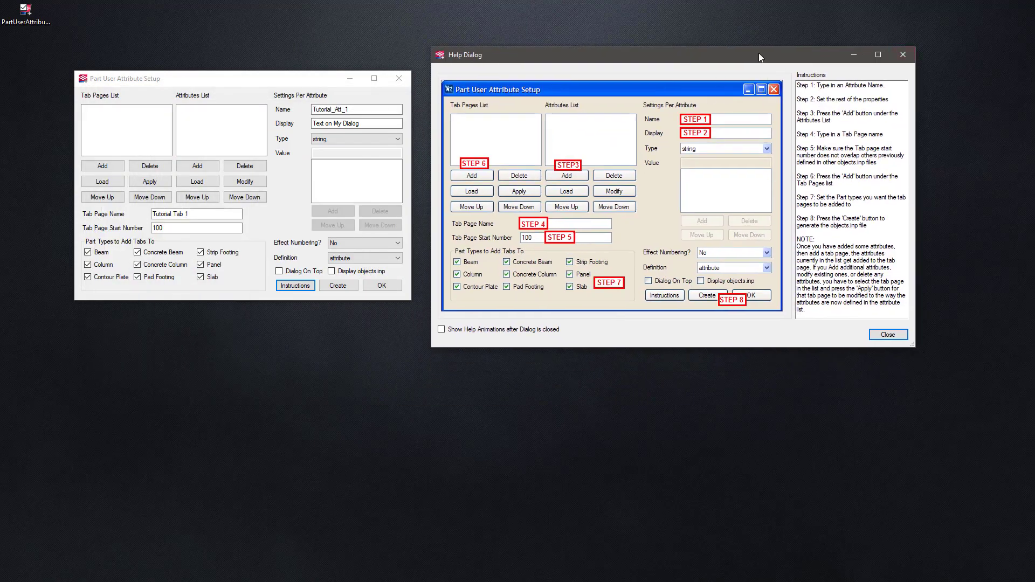
drag(759, 52, 792, 47)
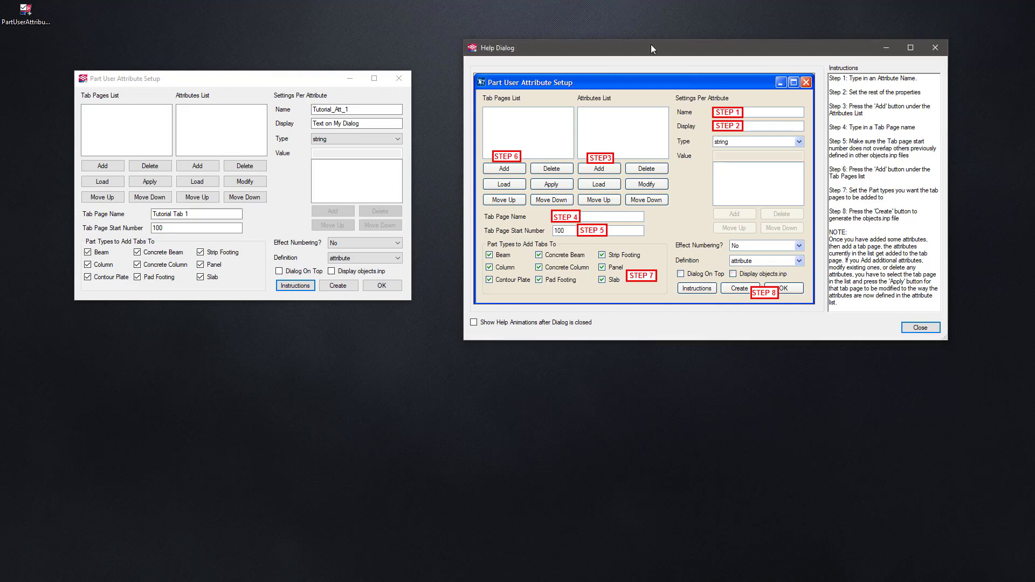
drag(651, 44, 647, 46)
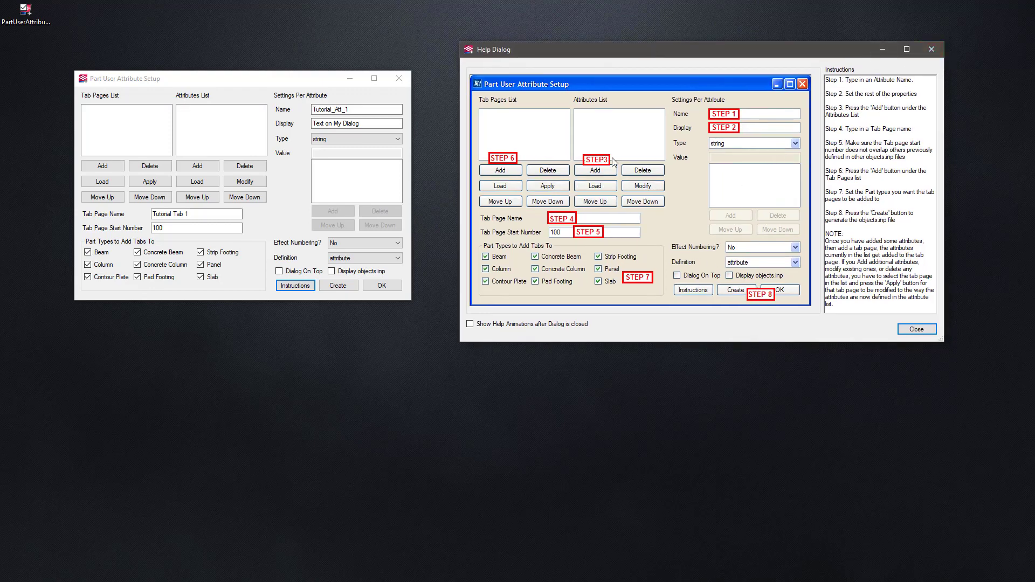
click(939, 51)
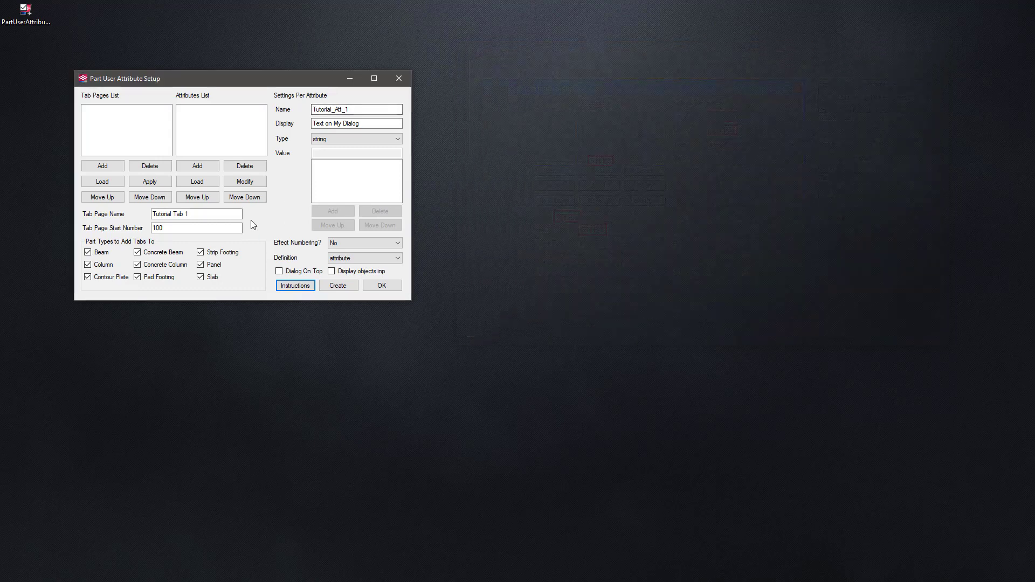
Add the Tutorial_Att_1 attribute to the attributes list and Tutorial Tab 1 to the tab pages list
click(205, 170)
click(98, 166)
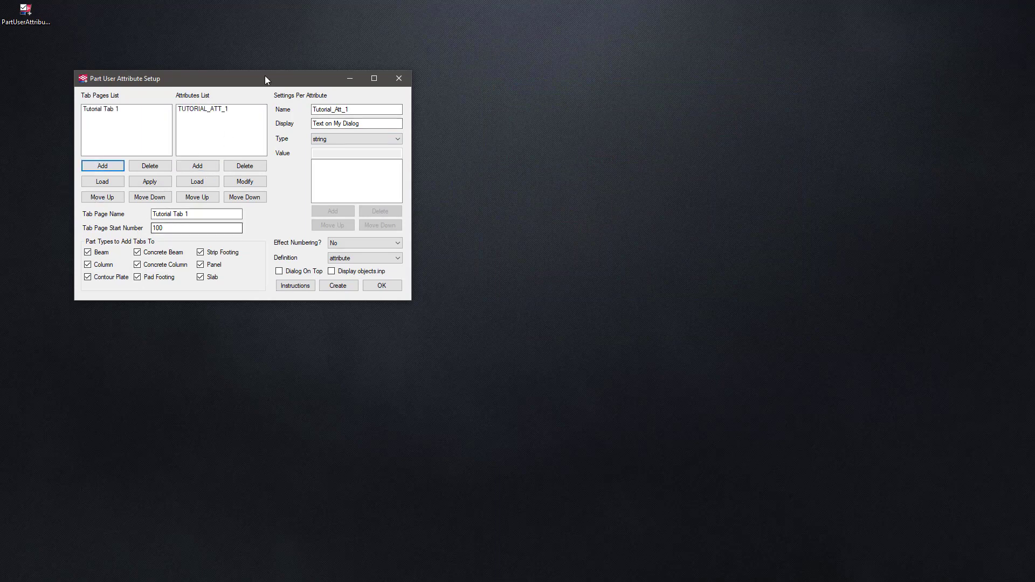
drag(264, 76, 279, 76)
Create the user attribute definition file and save it on the Desktop as objects_basecamp.inp
click(350, 284)
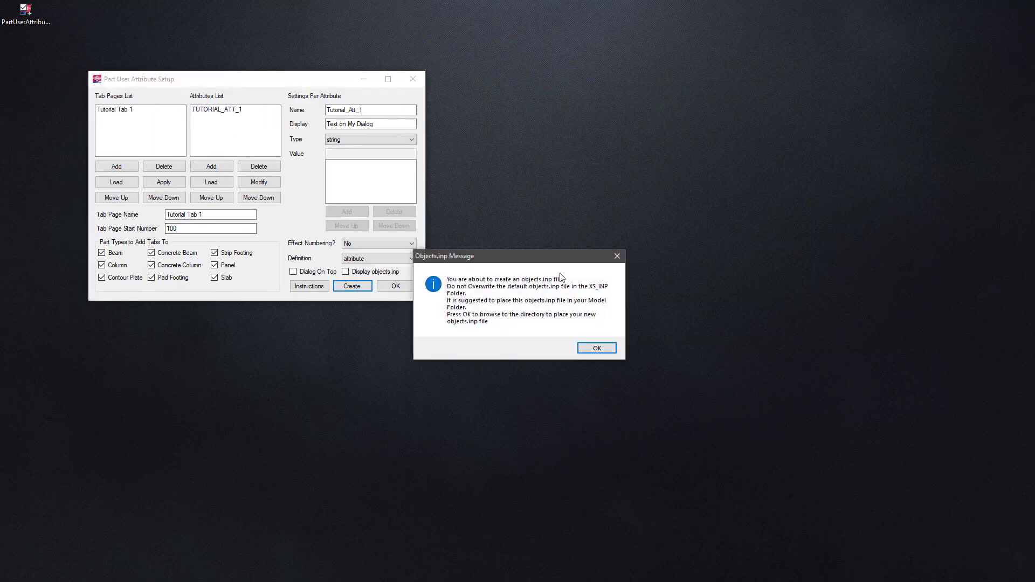
click(598, 349)
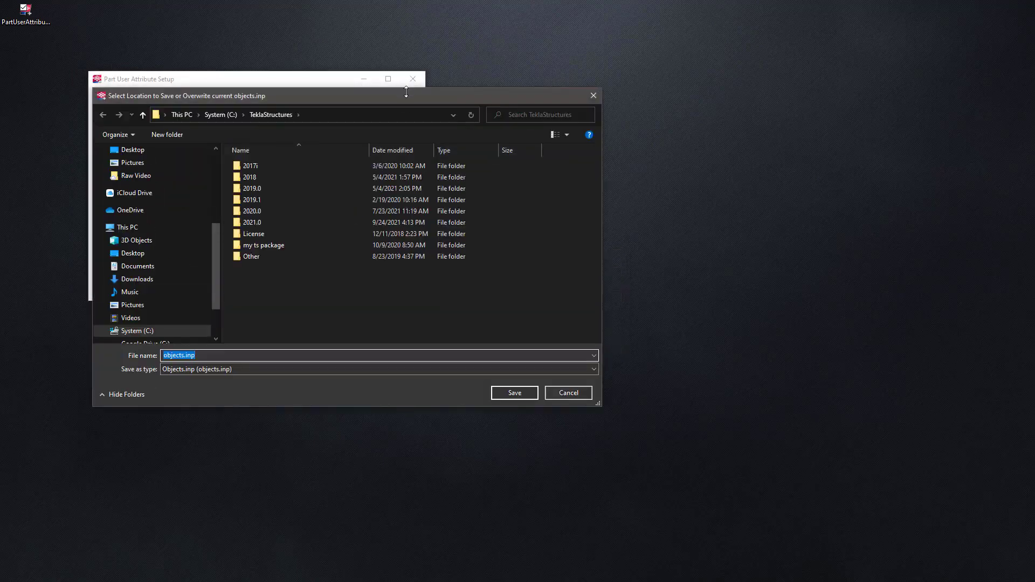
click(132, 150)
click(188, 356)
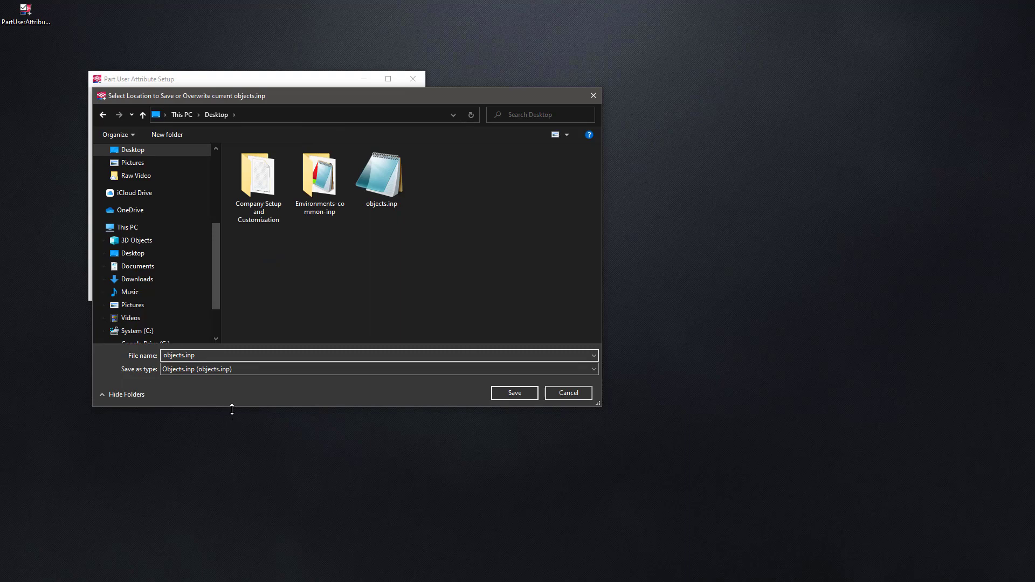
text(_basecamp)
key(Return)
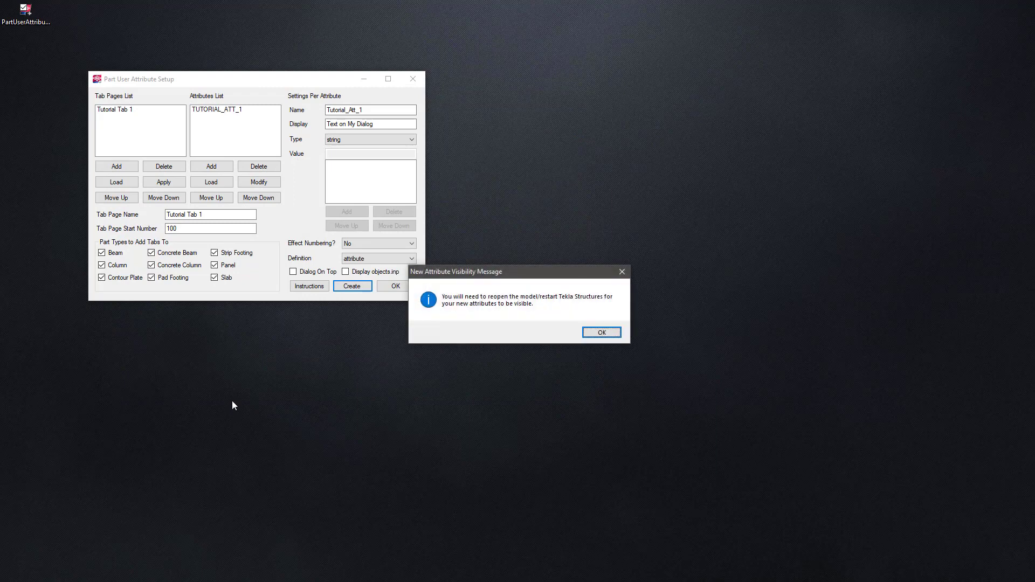
click(598, 333)
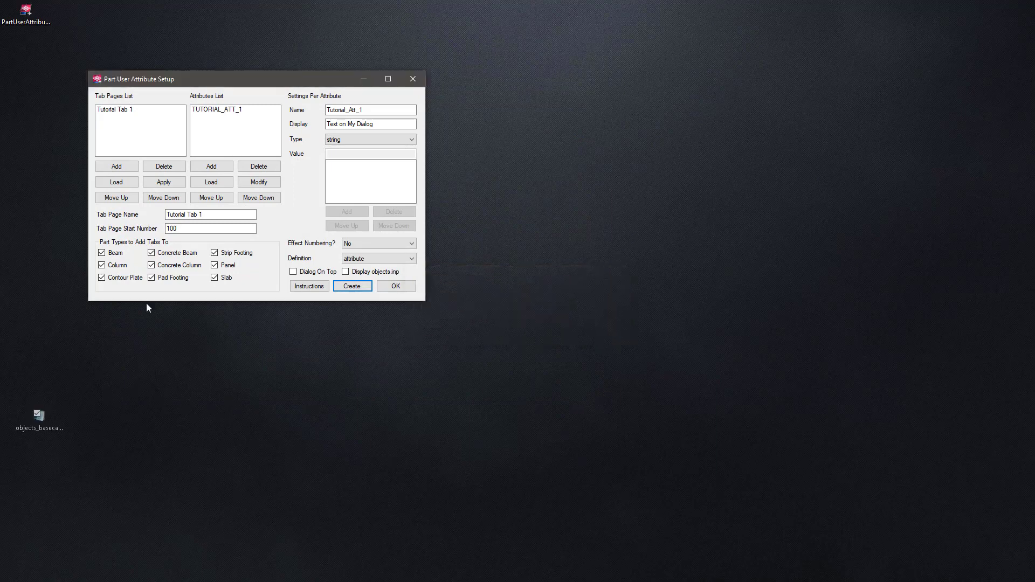
Close the Part User Attribute Setup window and open objects_basecamp.inp from the desktop in Notepad
click(39, 74)
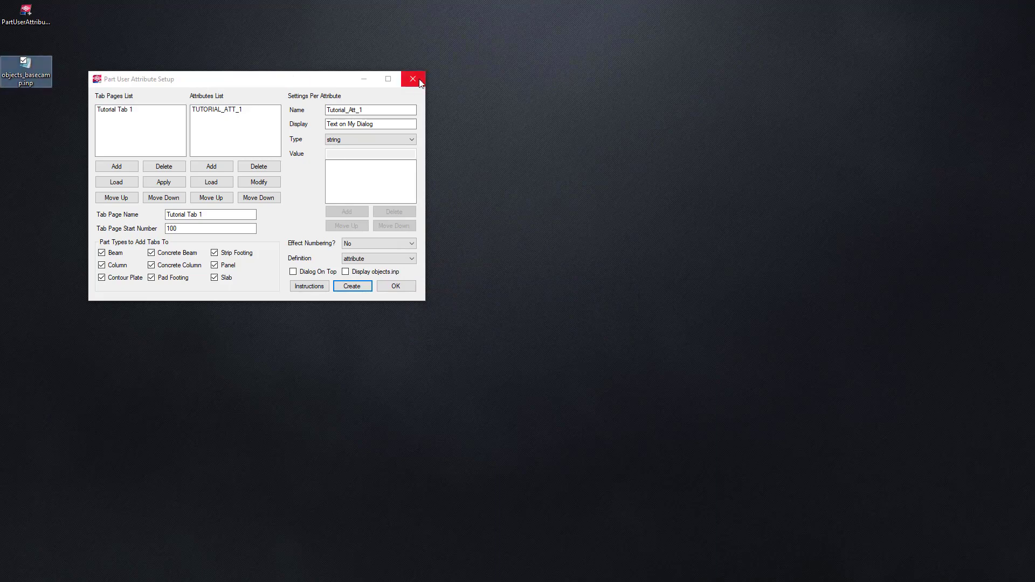
drag(329, 82, 606, 114)
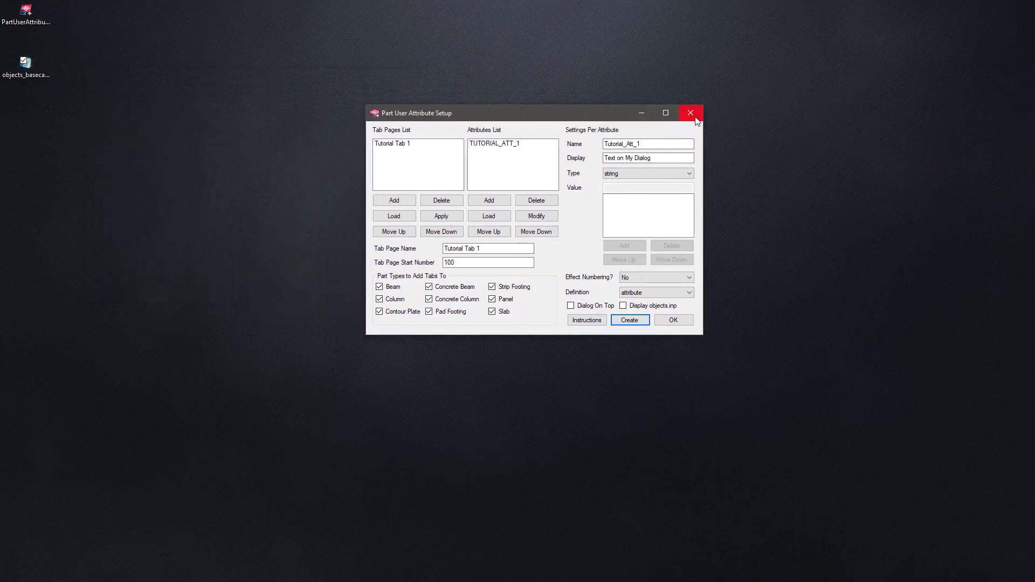
click(689, 111)
double_click(24, 72)
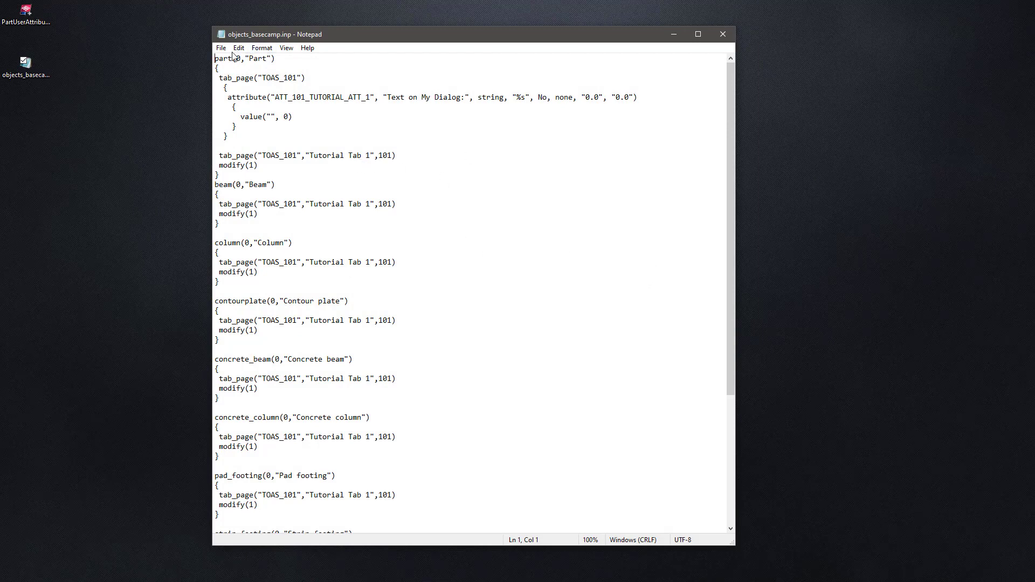
Examine the part section of the file, including its tab page line and attribute definition with its value
drag(276, 58, 195, 58)
drag(358, 79, 204, 80)
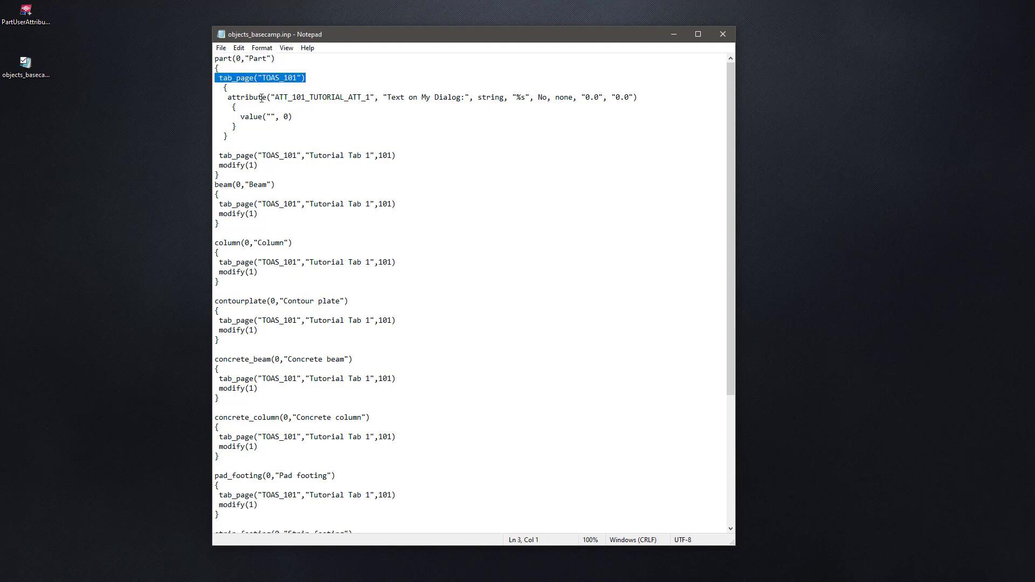
drag(224, 97, 636, 117)
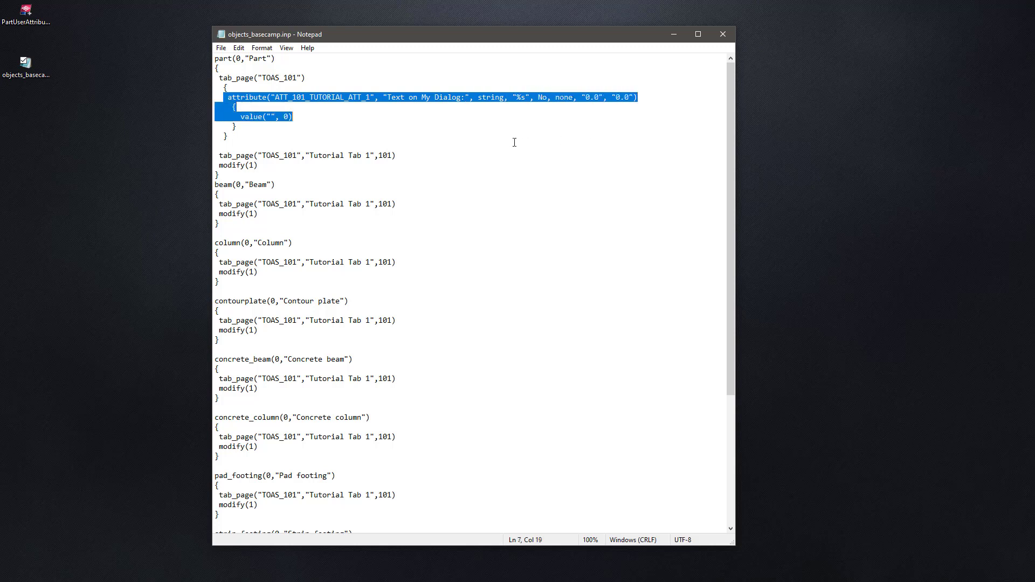
click(514, 142)
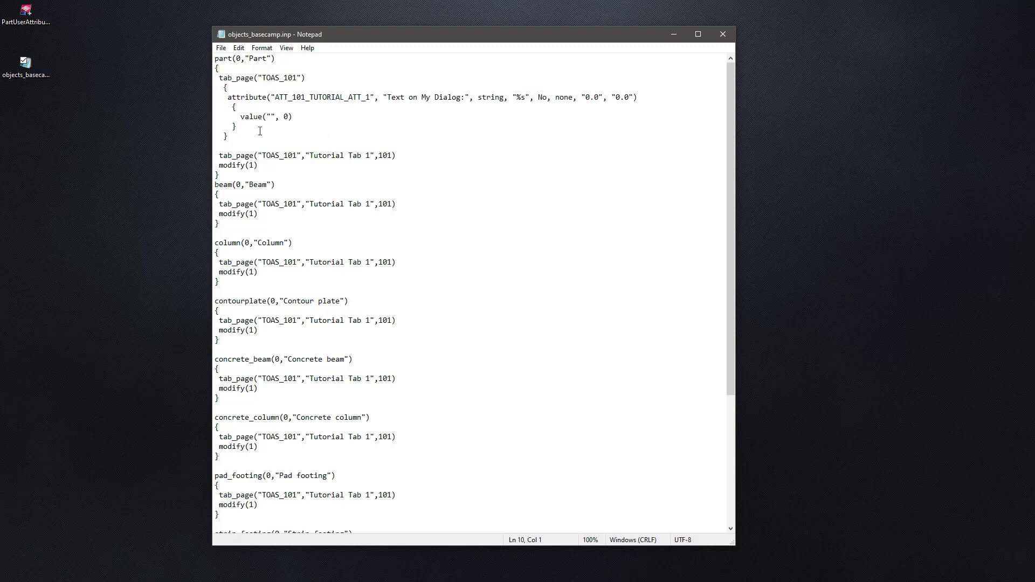
Examine the Tutorial Tab 1 tab page entries under each part type from Beam to Slab, and close the file
scroll(281, 140, down, 1)
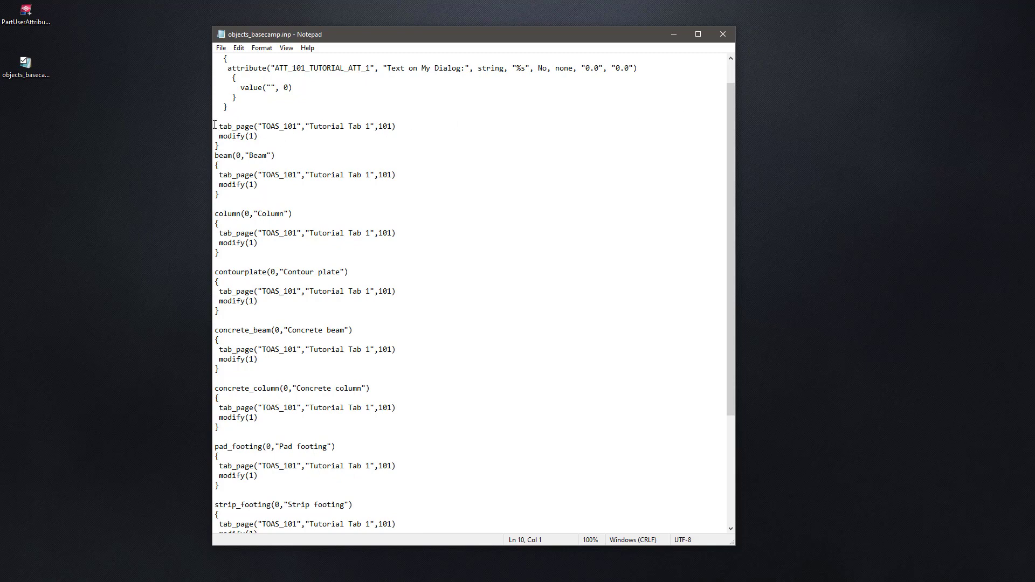
drag(257, 119, 339, 448)
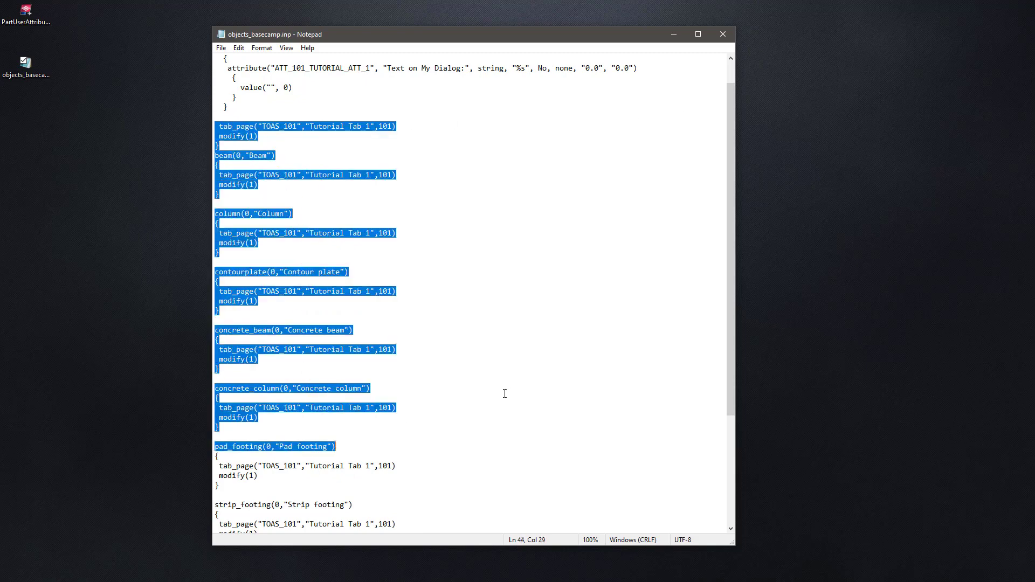
click(502, 398)
scroll(340, 195, down, 3)
scroll(341, 195, down, 2)
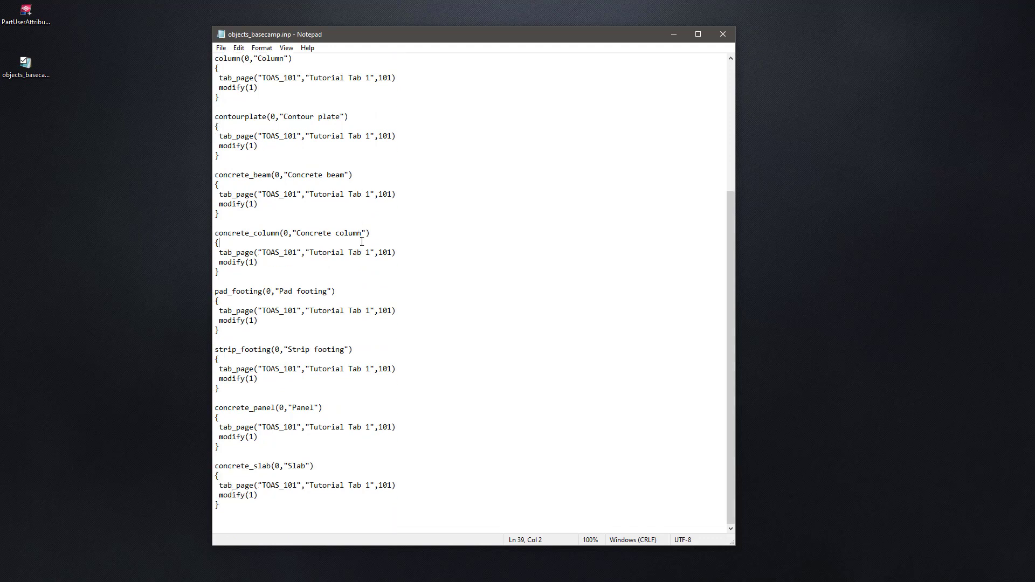
scroll(270, 200, up, 4)
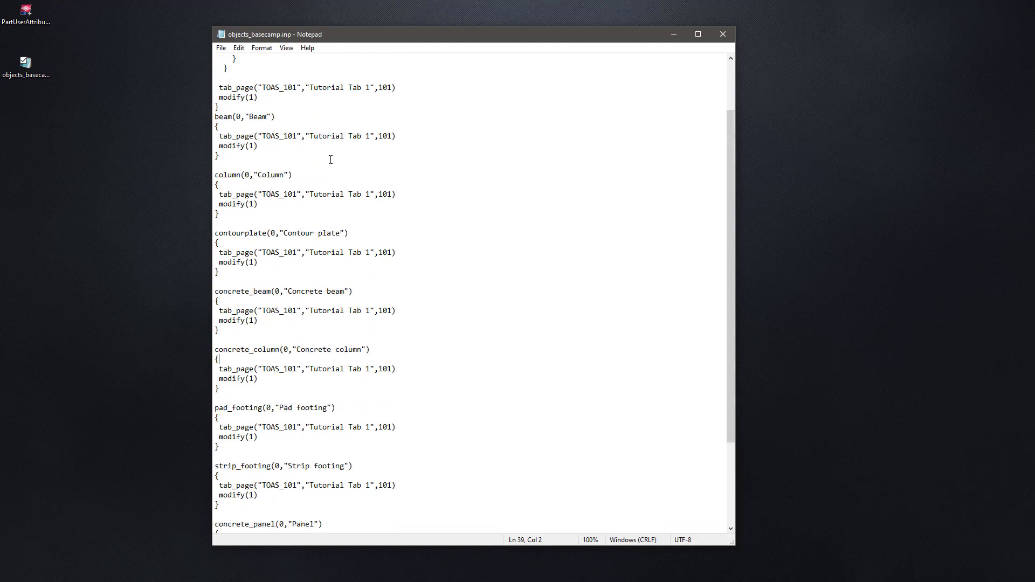
scroll(330, 160, down, 4)
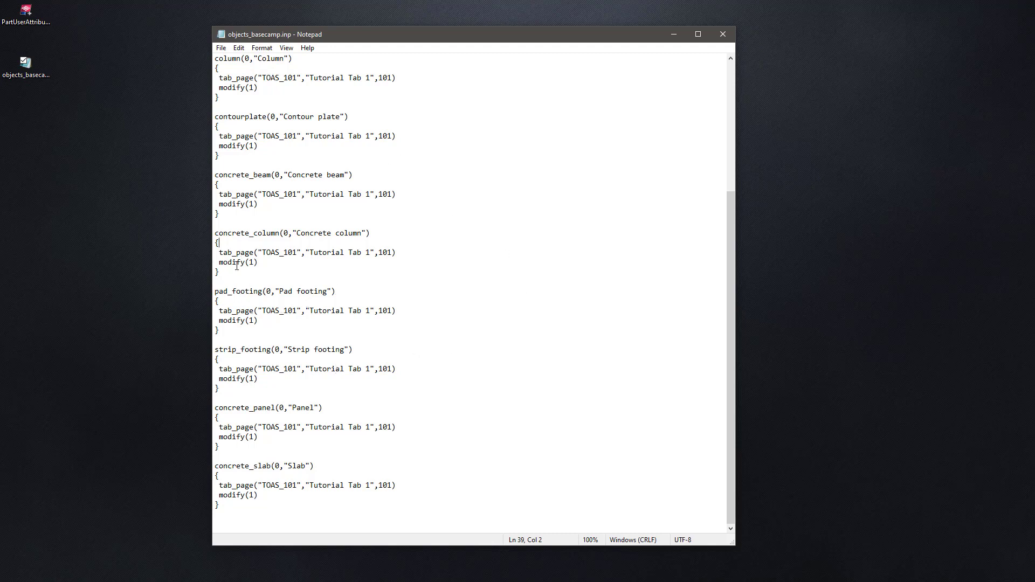
drag(220, 310, 393, 311)
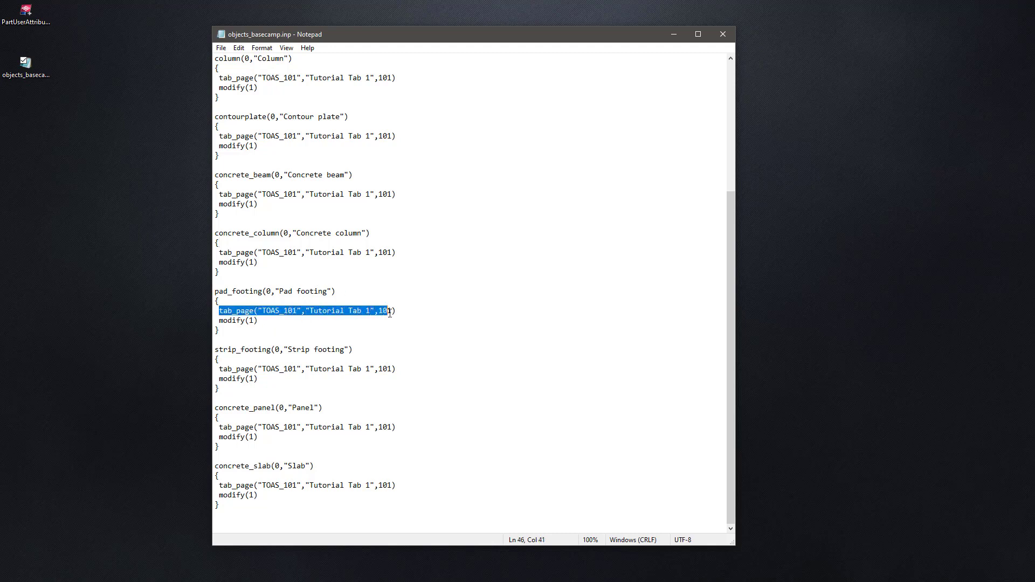
click(413, 323)
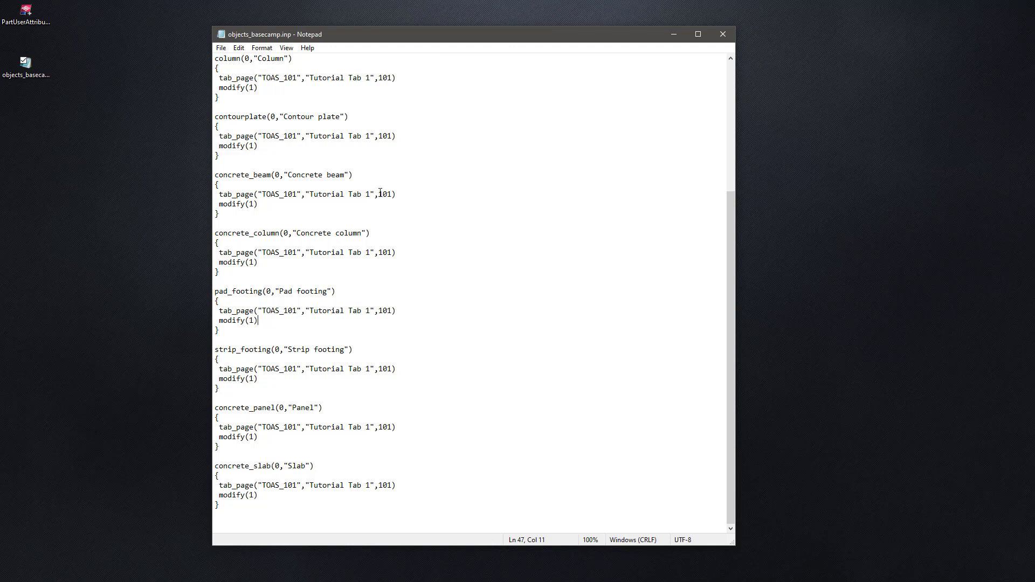
drag(380, 192, 393, 195)
click(723, 35)
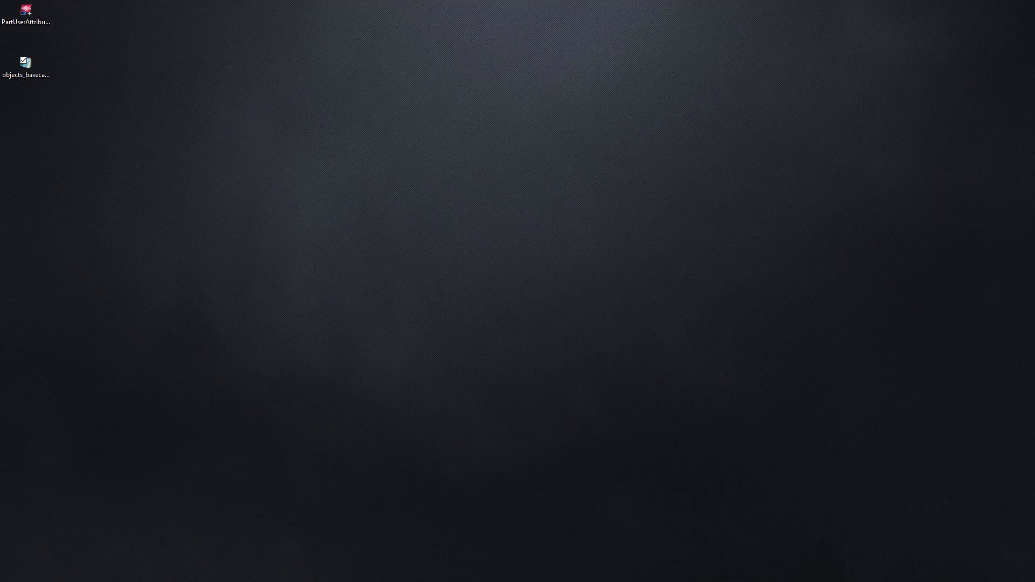
Switch to Trimble Connect in the browser and review the properties in the Concrete Pre-Placement Inspection property set
key(alt+Tab)
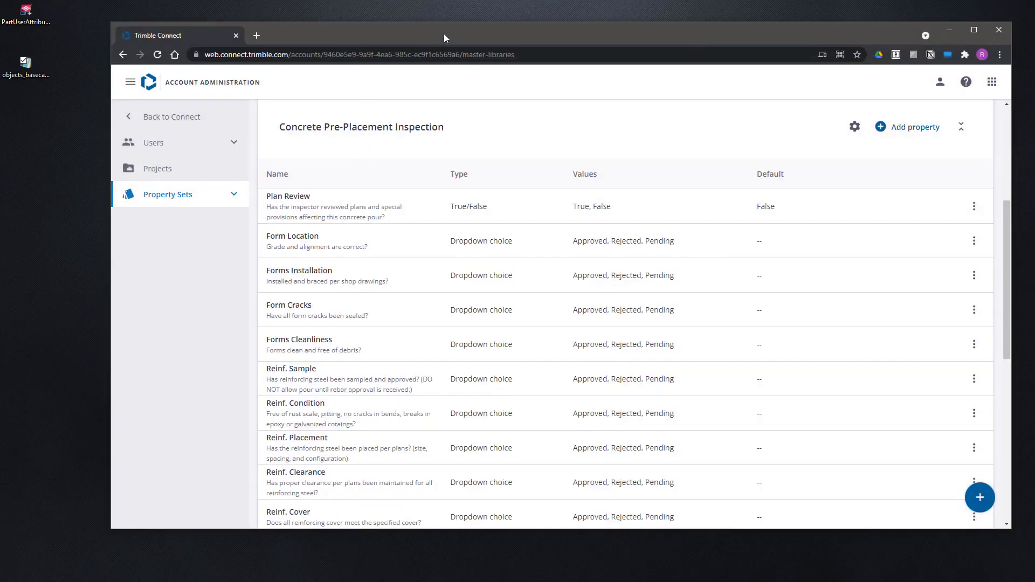
drag(445, 37, 414, 49)
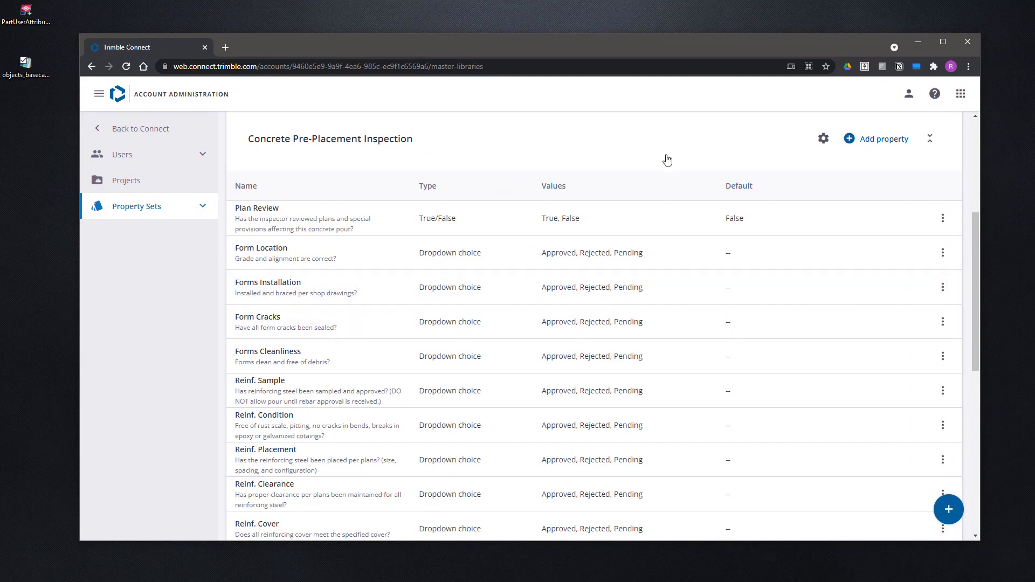
scroll(666, 160, up, 1)
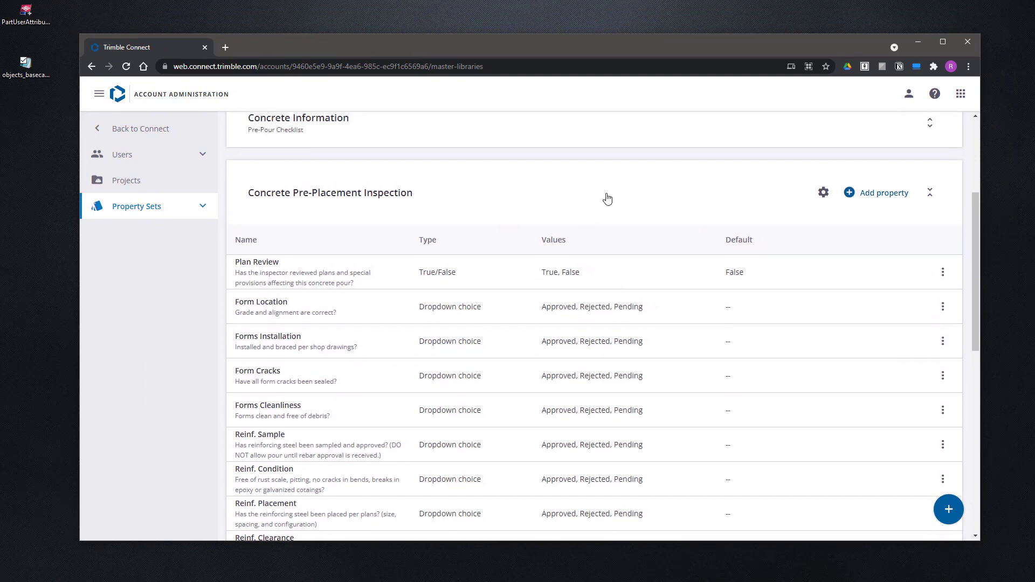
scroll(694, 194, down, 2)
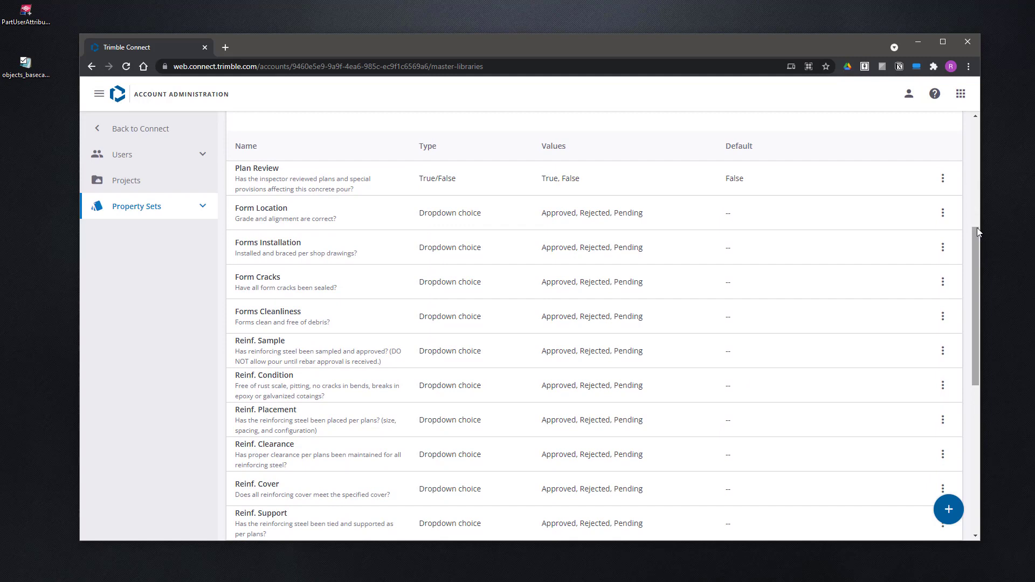
drag(977, 257, 976, 246)
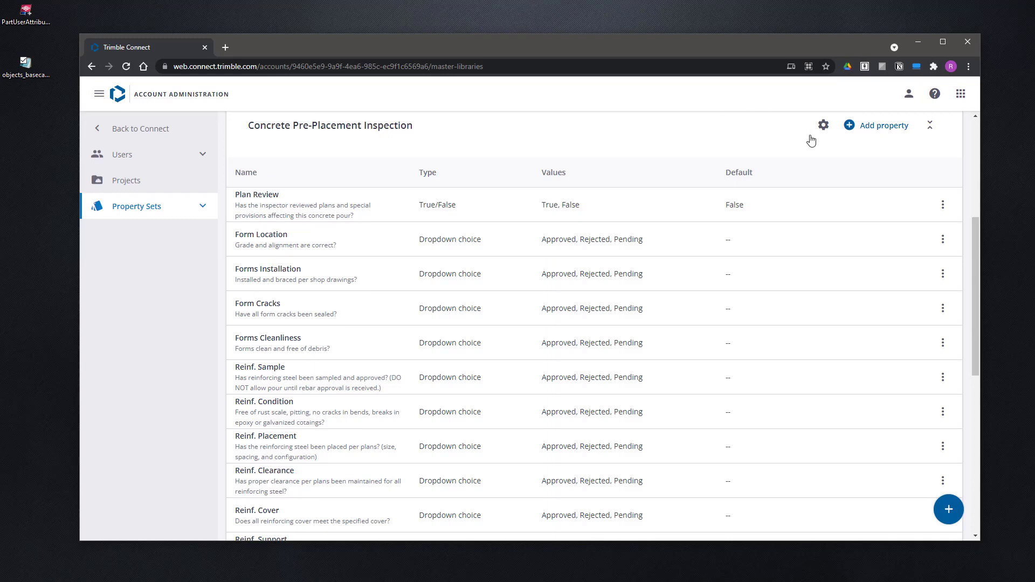
drag(977, 250, 978, 260)
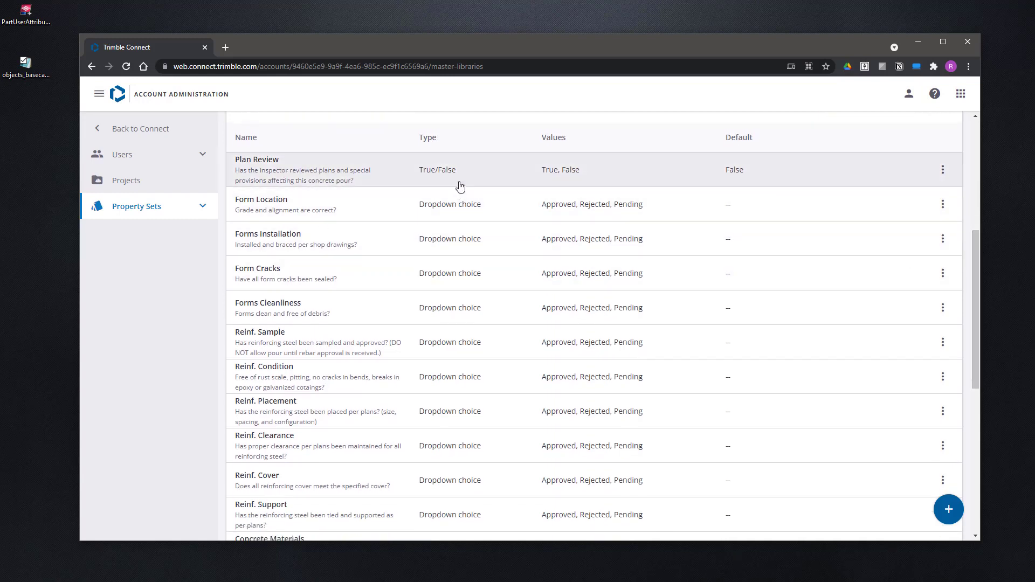
Inspect the property definition of Plan Review, including its name, description, type and default value, and close it
click(376, 176)
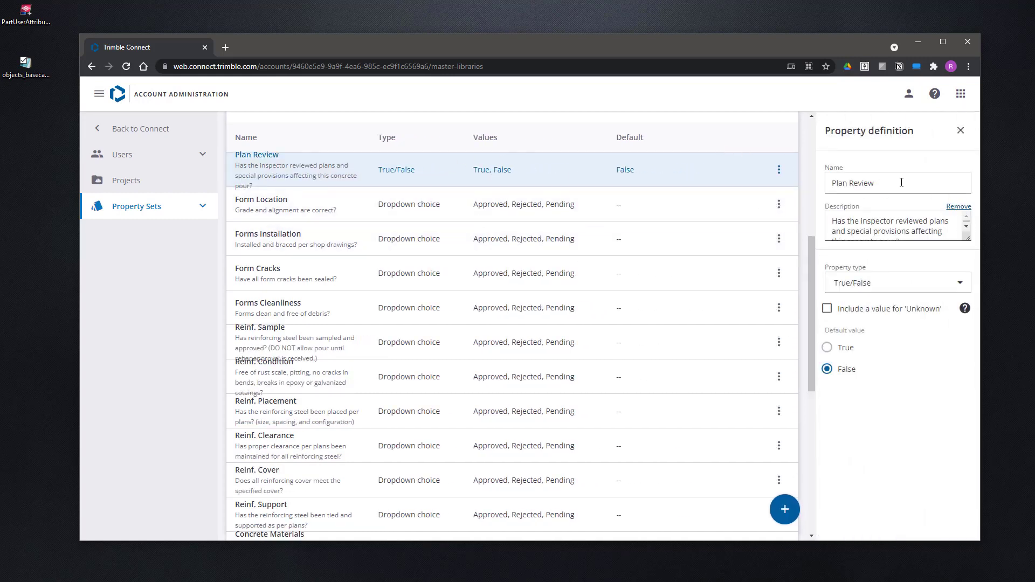
click(879, 189)
click(962, 131)
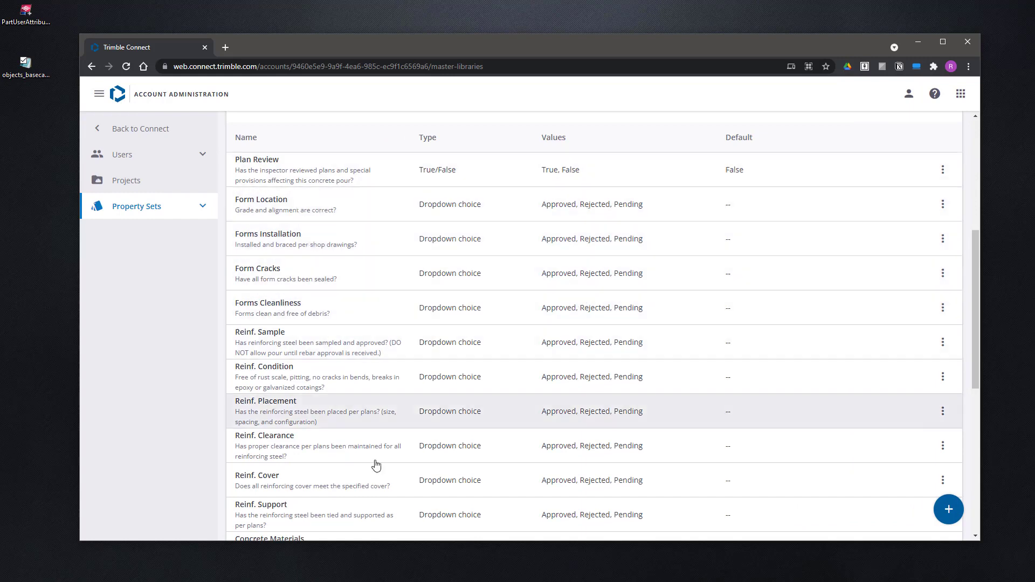
Review the remaining properties of the inspection property set, from Form Location to Concrete Curing, and move the browser out of the way
scroll(977, 280, down, 1)
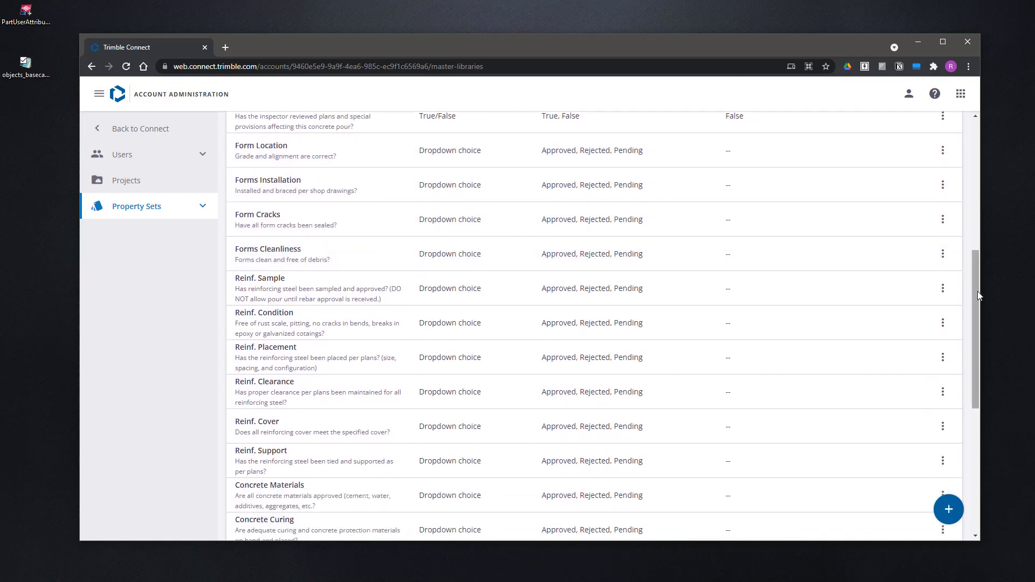
drag(978, 292, 979, 288)
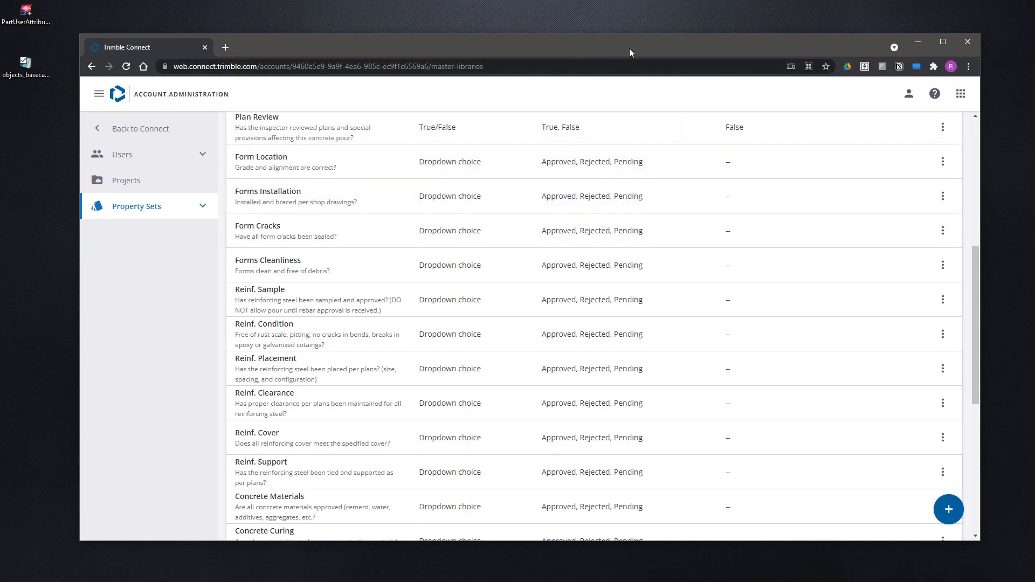
drag(629, 48, 0, 97)
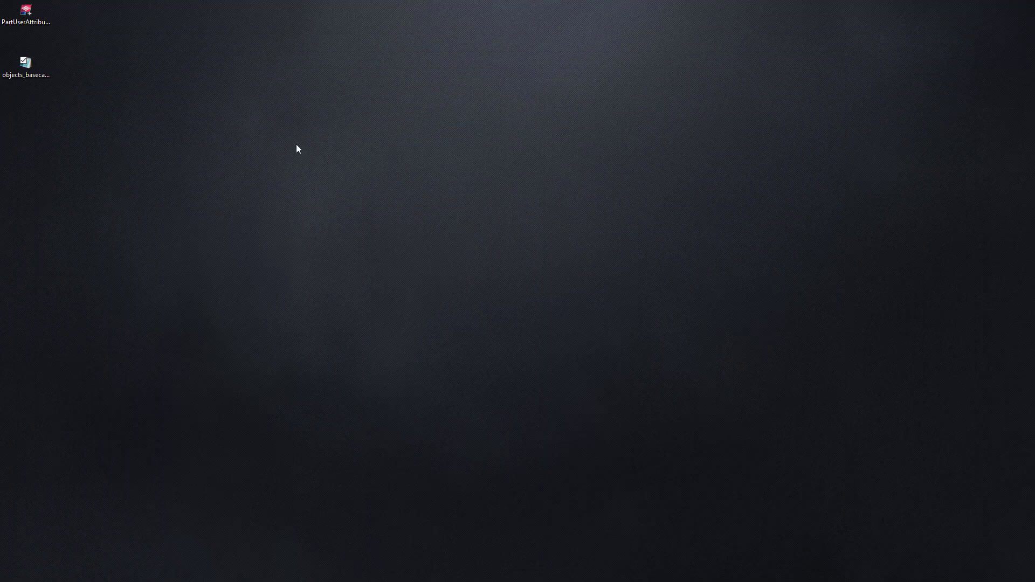
Launch the Part User Attribute Setup tool from the desktop and decline the step-by-step instructions
double_click(37, 18)
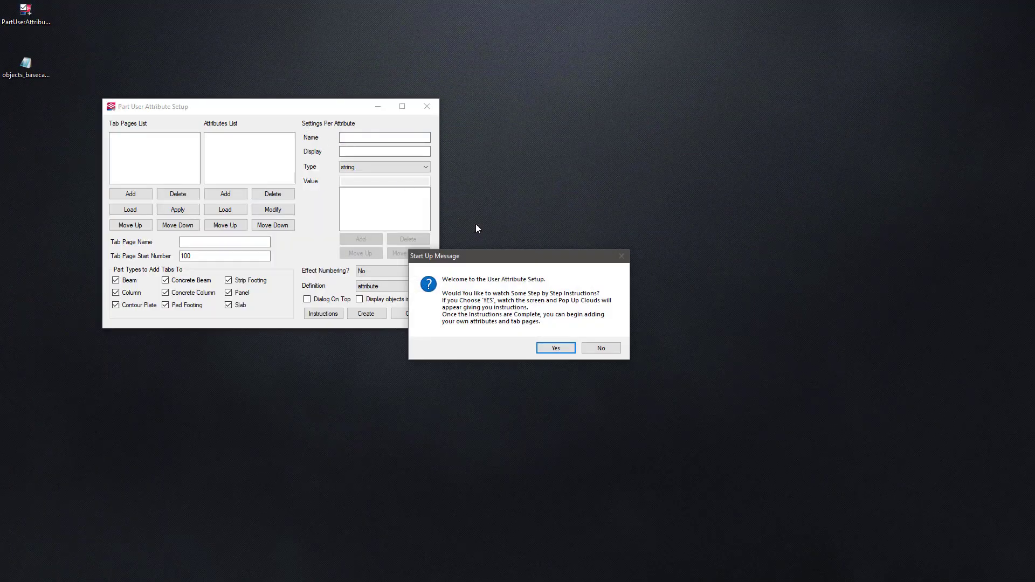
click(602, 349)
drag(354, 105, 514, 74)
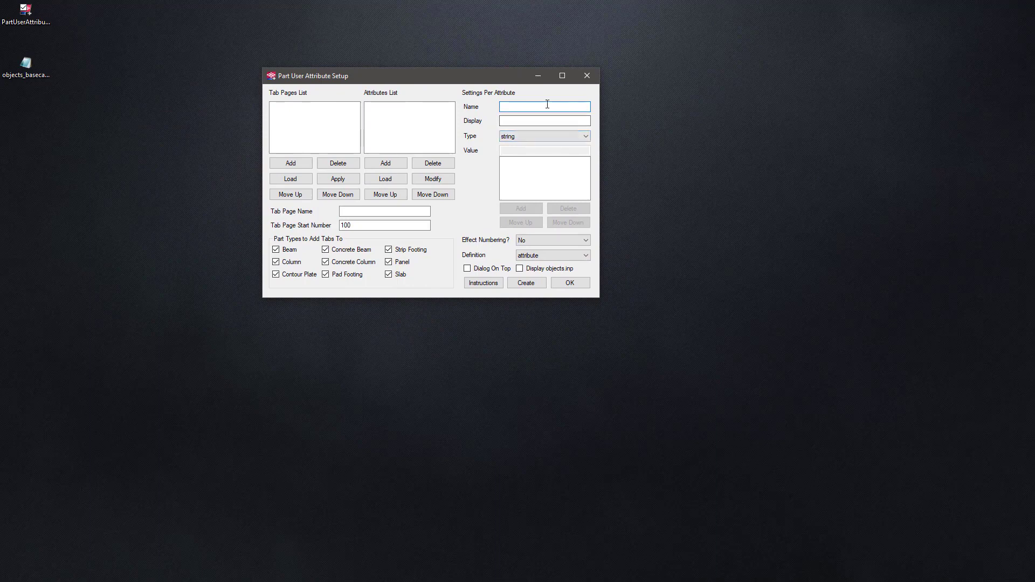
Add a string attribute named CARD_PLAN_REVIEW with the display text Plan Review to the attributes list
mouse_move(548, 108)
text(CARD_)
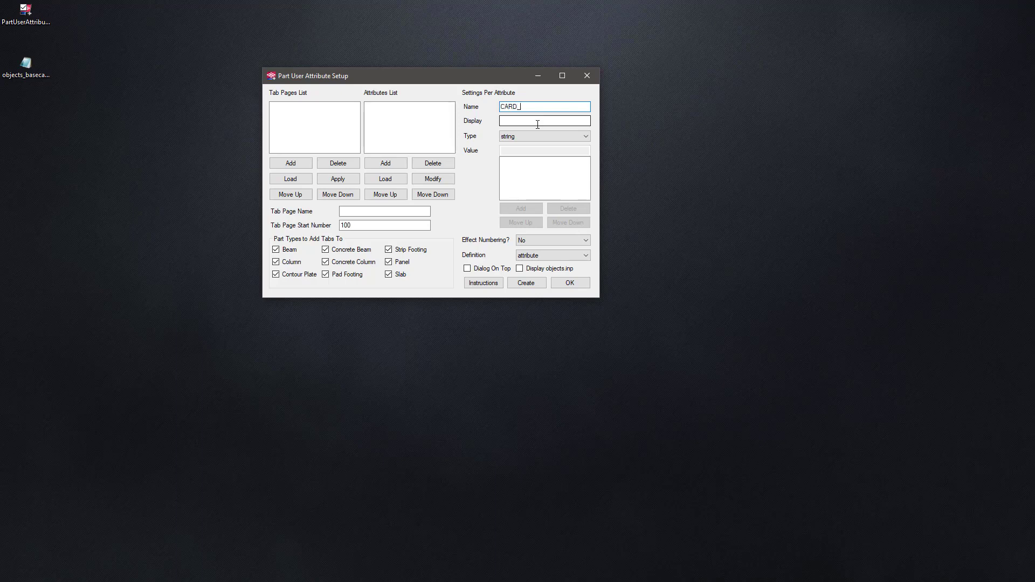
text(PLAN_REVIEW)
click(538, 124)
text(Plan Review)
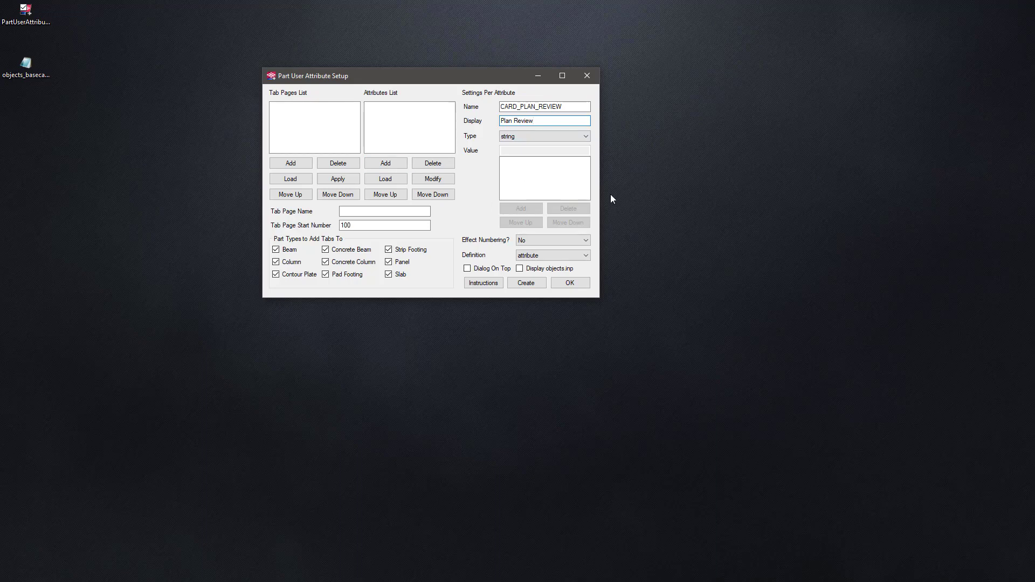
drag(486, 81, 525, 89)
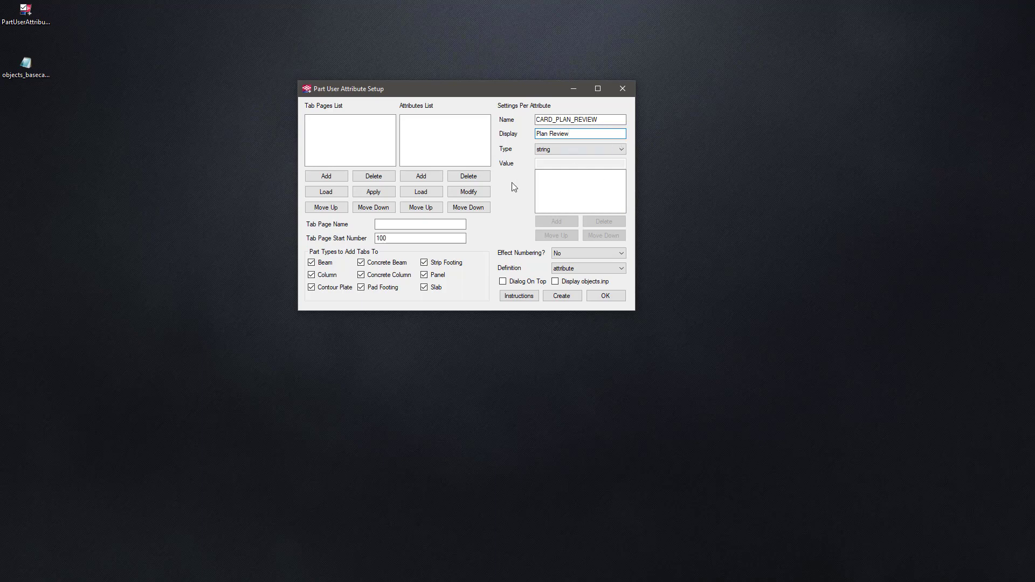
click(422, 178)
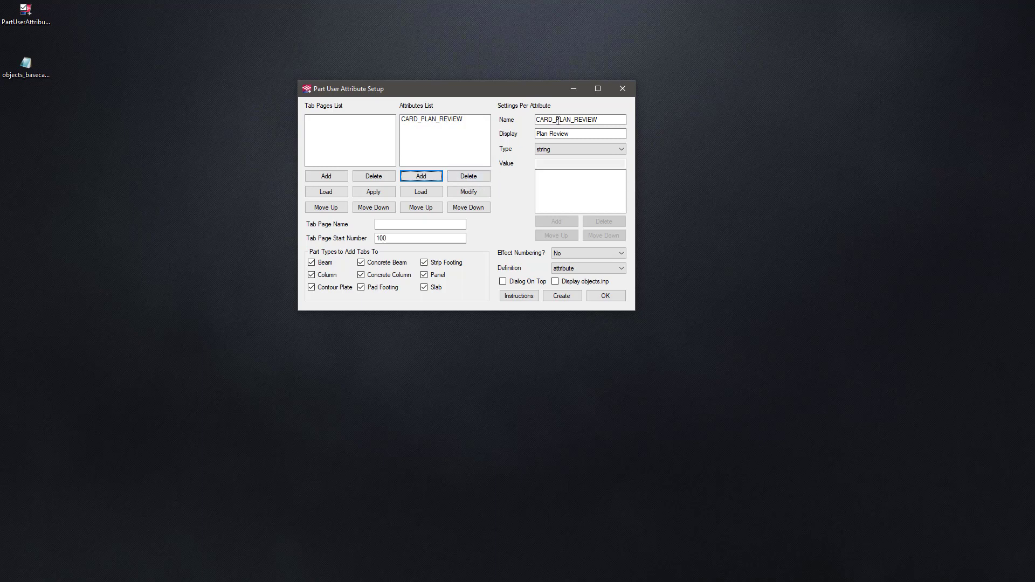
Add a second string attribute named CARD_FORM_LOCATION with the display text Form Location to the attributes list
mouse_move(608, 120)
drag(608, 120, 556, 121)
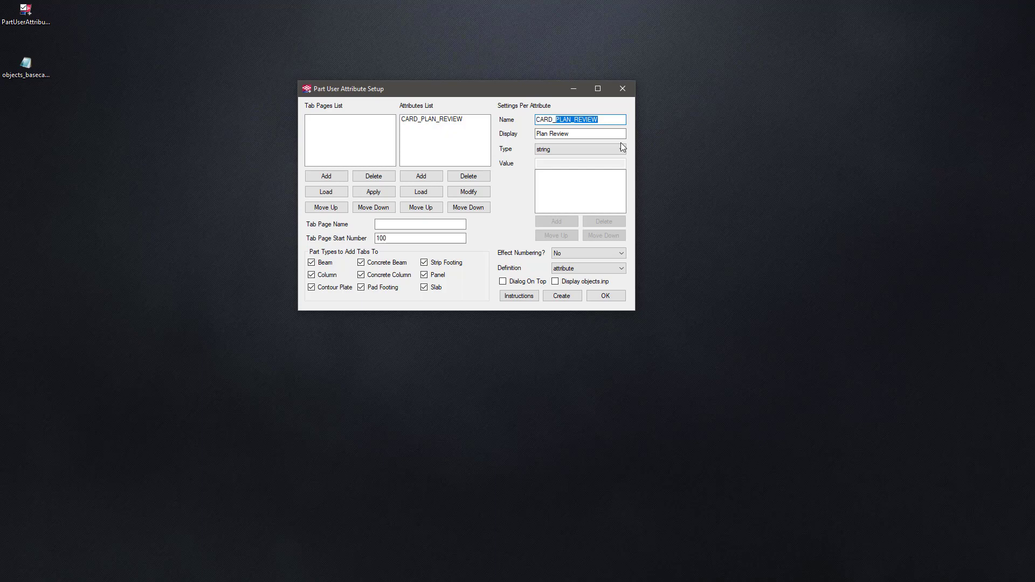
text(F)
text(ORM_)
text(LOAC)
key(Tab)
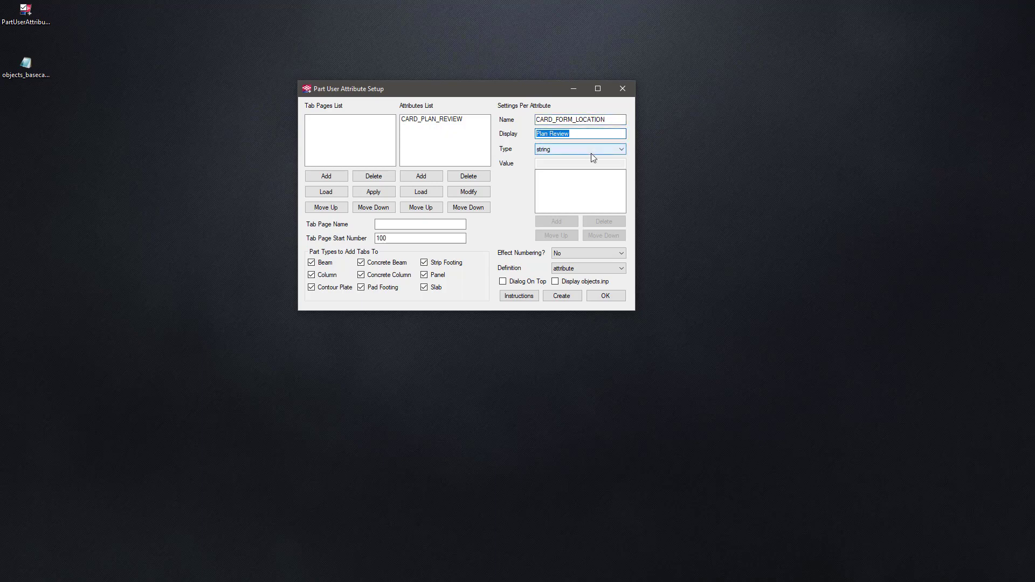
text(Form Location)
click(416, 177)
Add a third string attribute named CARD_REBAR_PLACE with the display text Reinforcement Placement to the attributes list
mouse_move(556, 114)
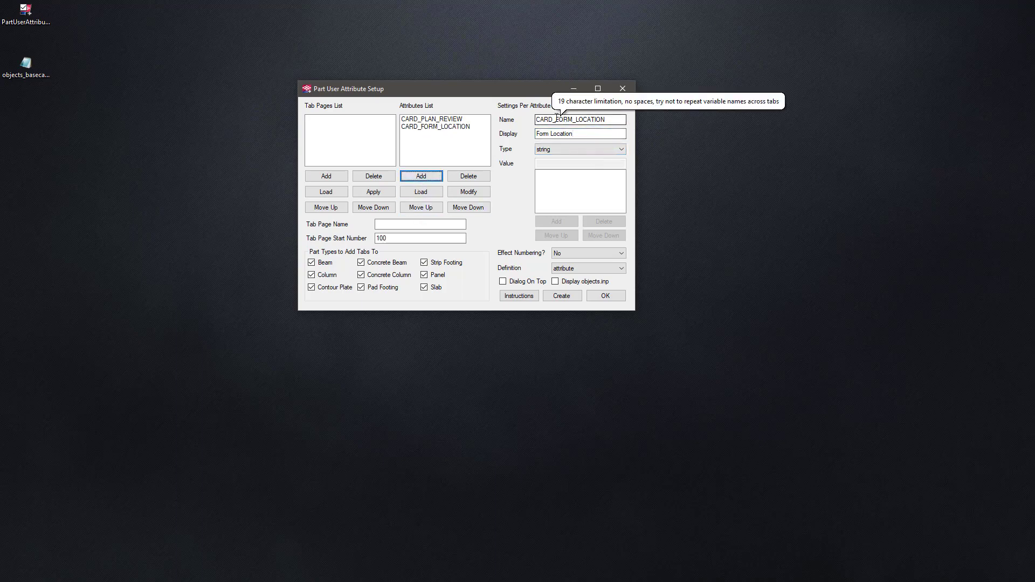
drag(556, 119, 612, 120)
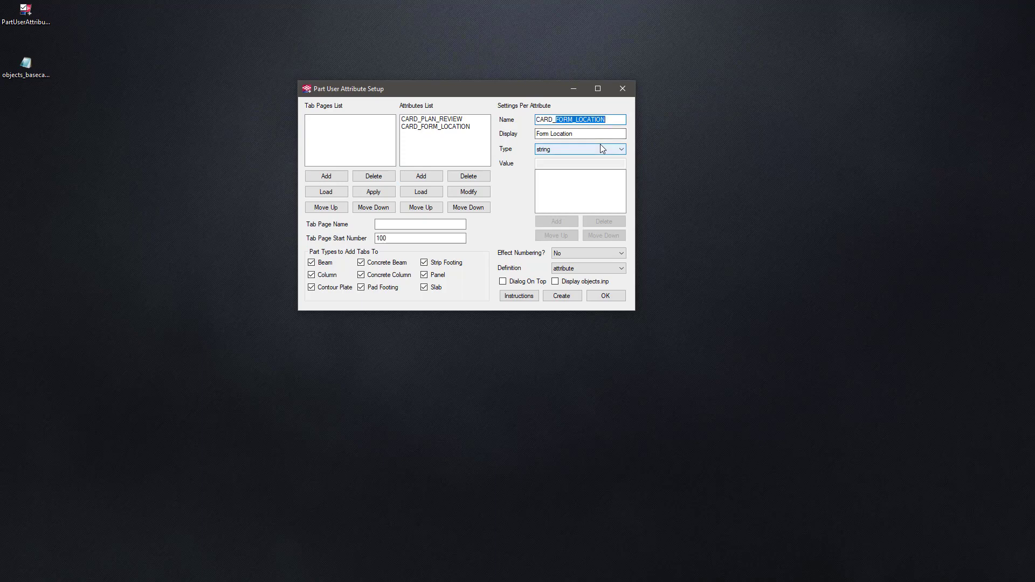
key(BackSpace)
text(Reb)
key(BackSpace)
key(BackSpace)
text(EBV)
drag(593, 134, 409, 140)
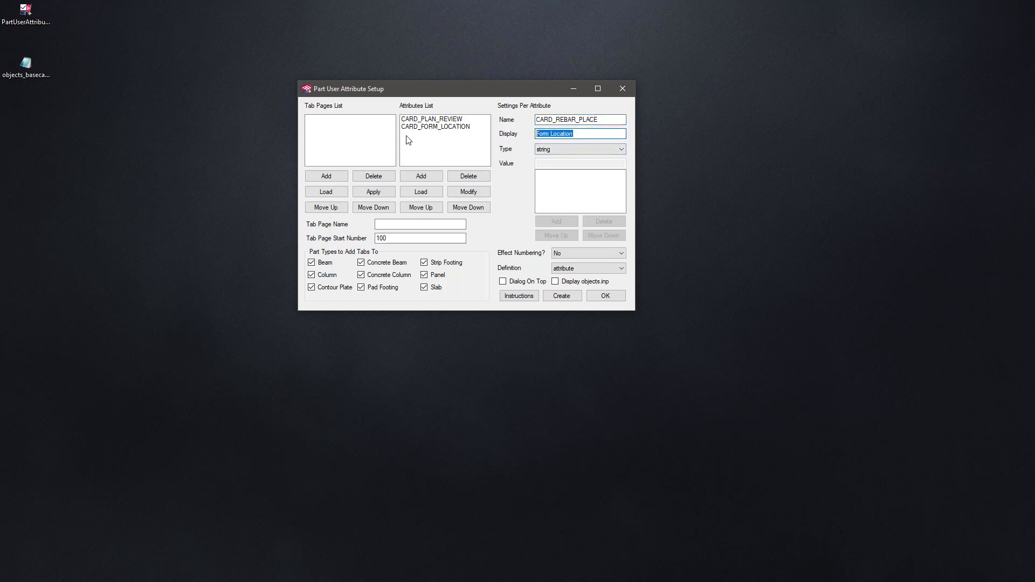
text(R)
key(BackSpace)
key(BackSpace)
text(inforcement R)
key(BackSpace)
text(Placement)
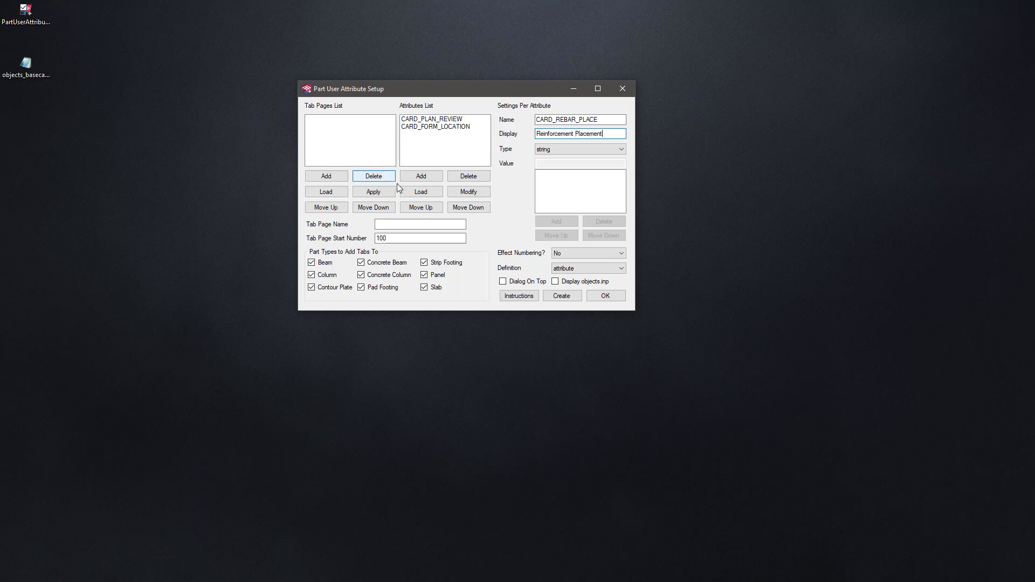
click(420, 176)
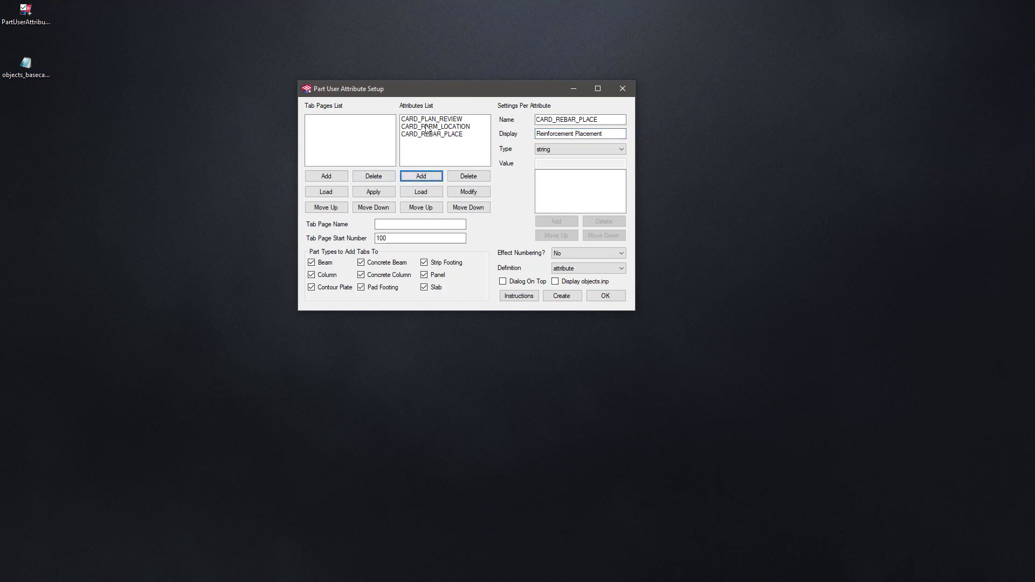
Name the tab page Pour Card and set its start number to 100
click(392, 228)
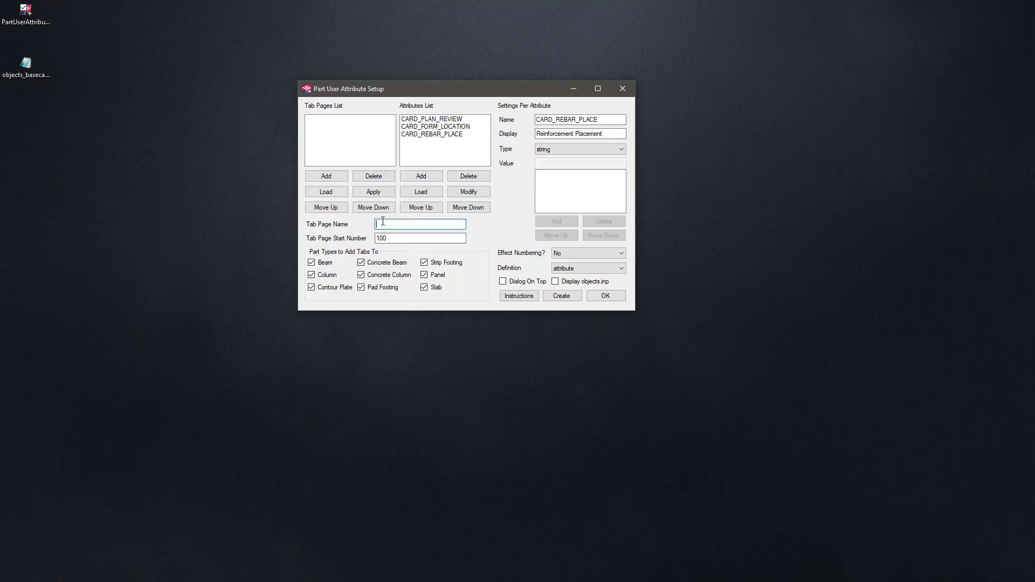
drag(455, 89, 514, 100)
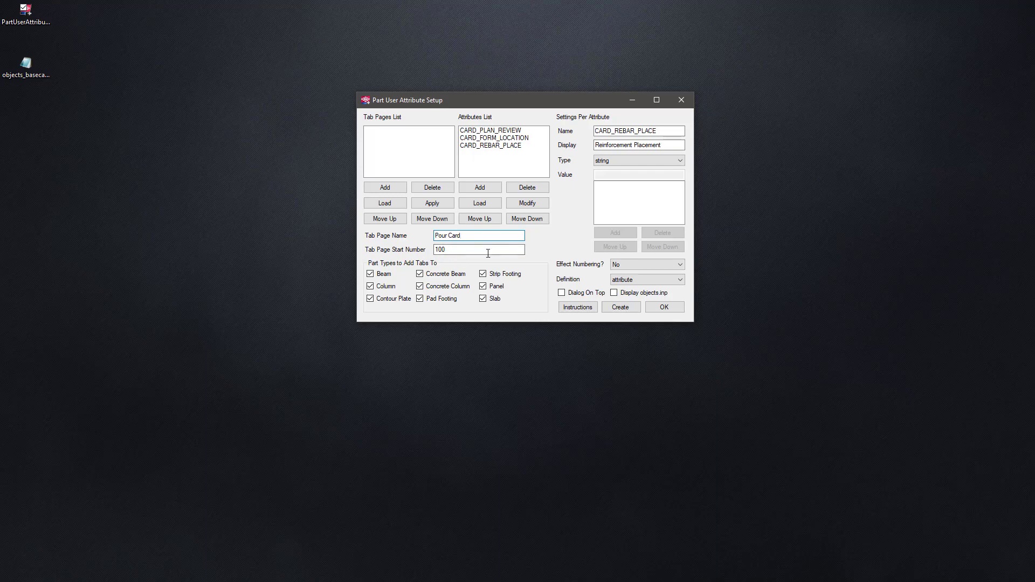
double_click(448, 251)
text(100)
drag(535, 104, 553, 114)
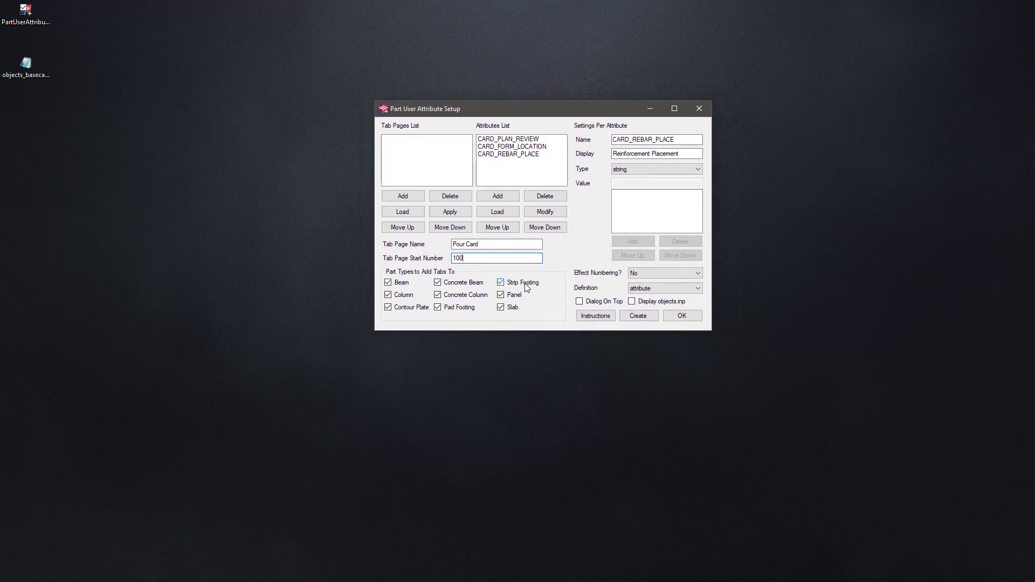
Exclude every part type except Slab and add the Pour Card tab page to the tab pages list
click(404, 284)
click(405, 296)
click(411, 308)
click(467, 283)
click(464, 296)
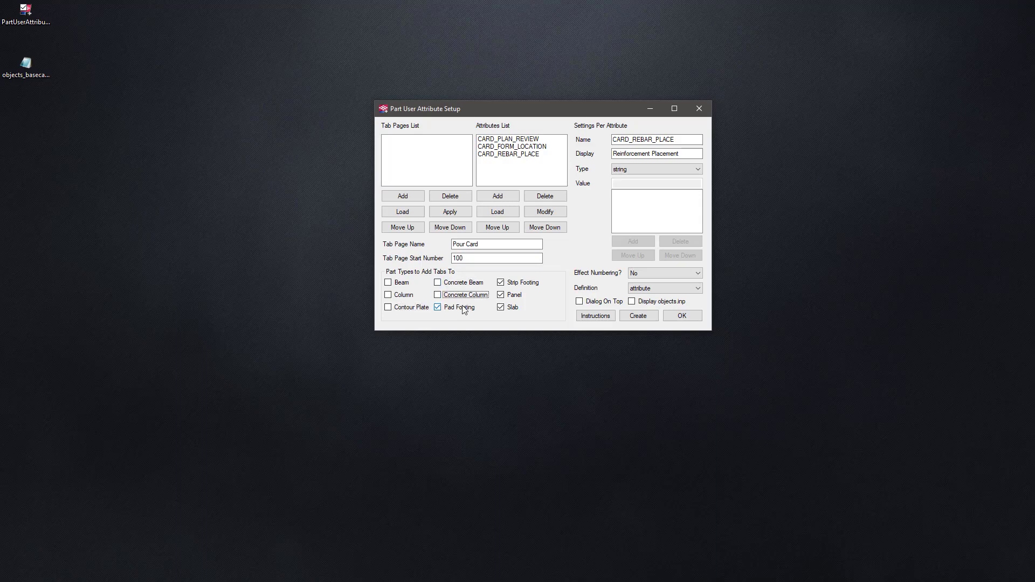
click(461, 309)
click(519, 284)
click(518, 295)
click(402, 197)
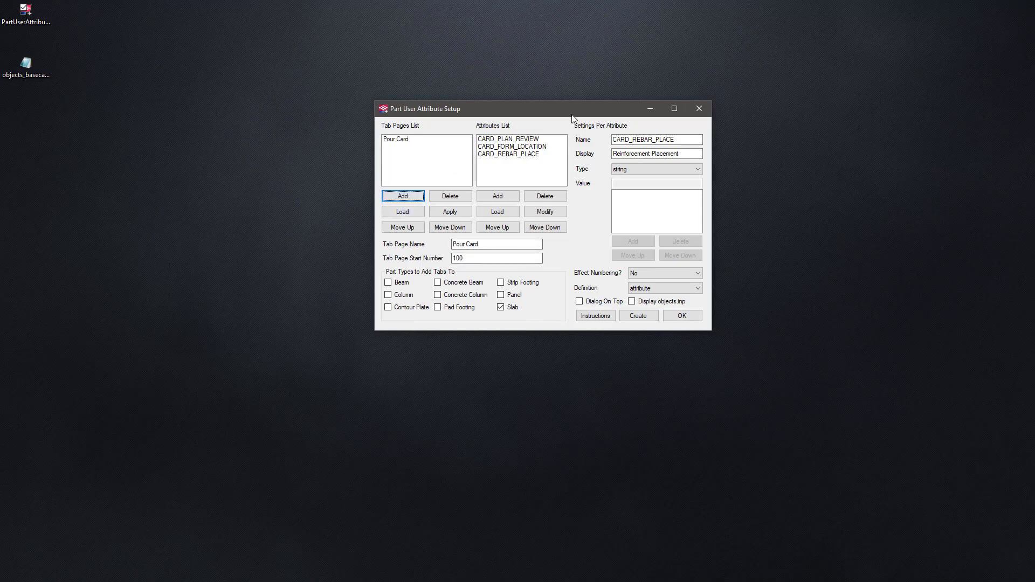
Create the attribute file and save it on the Desktop as objects_PourCard.inp
drag(574, 111, 552, 92)
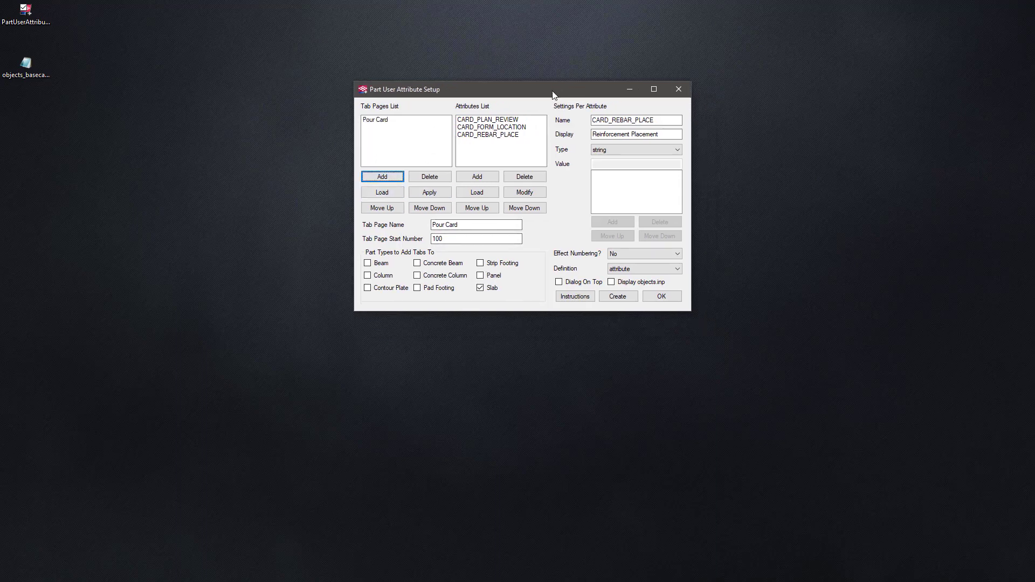
click(629, 299)
click(594, 351)
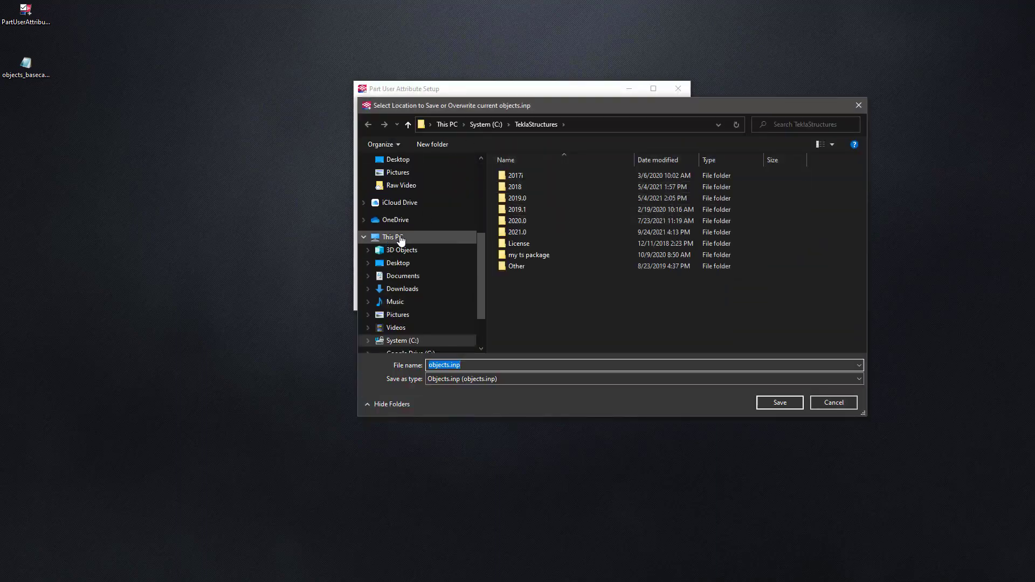
click(399, 264)
click(516, 370)
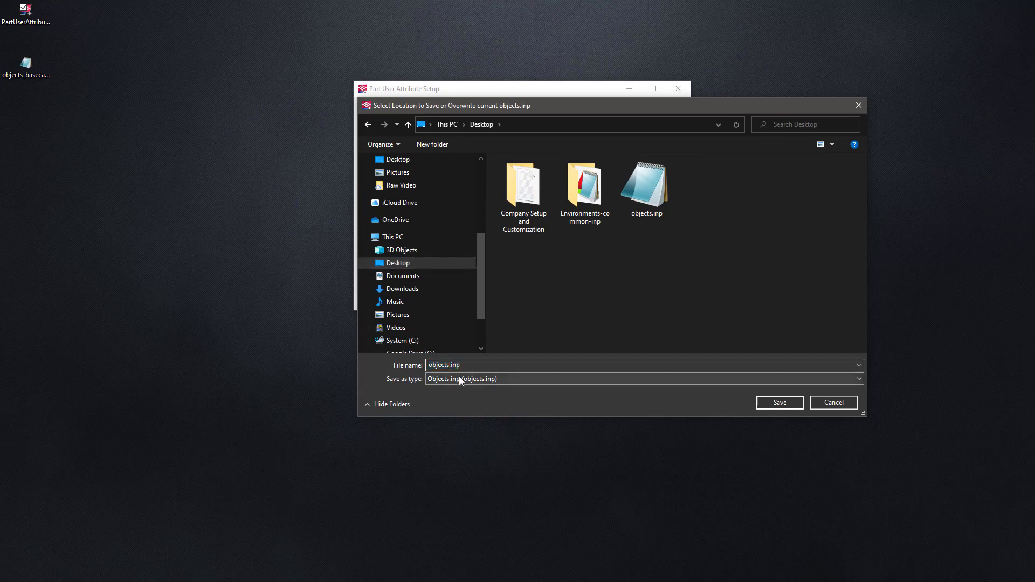
text(_Pour-C)
key(Return)
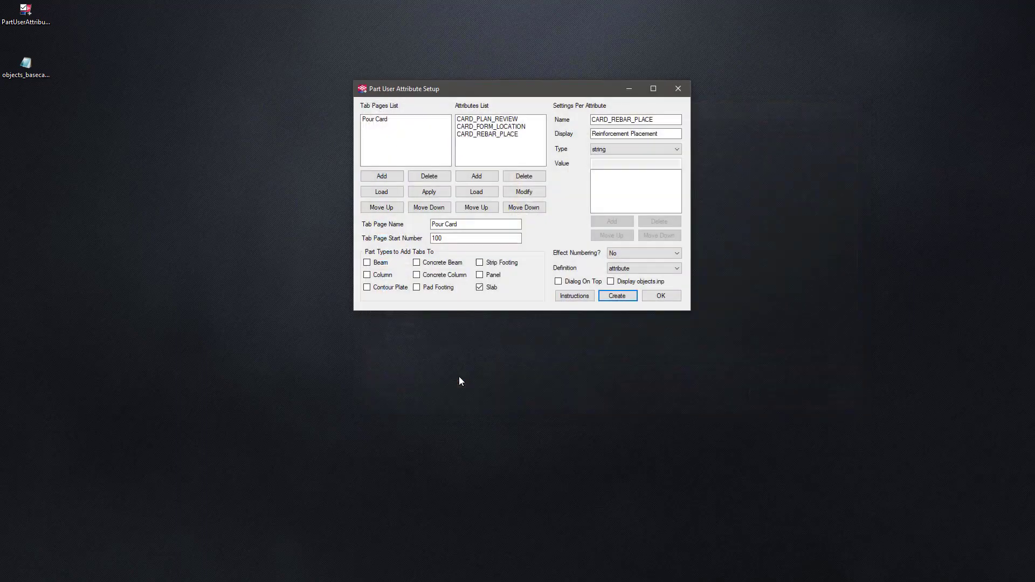
click(609, 331)
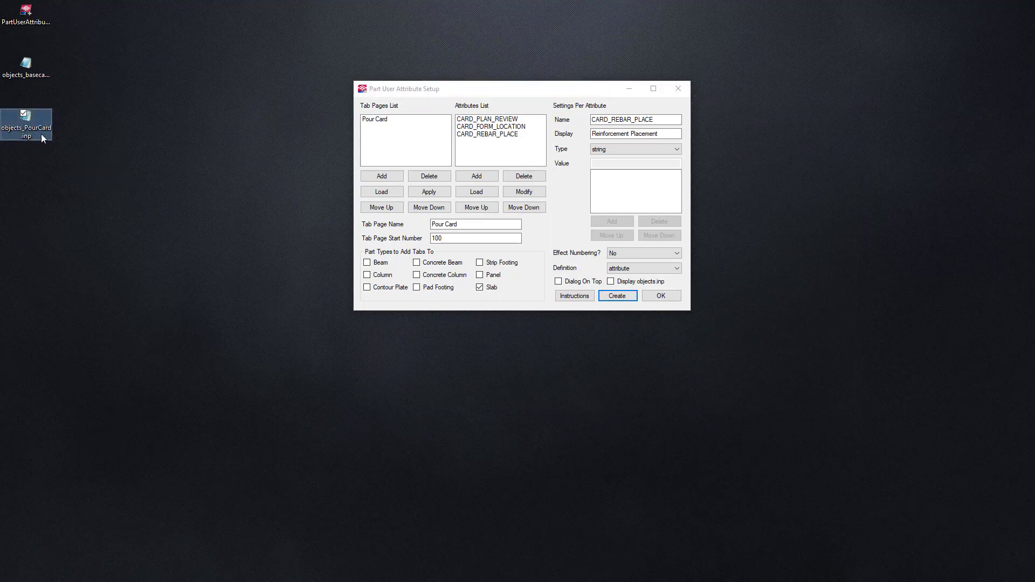
Open objects_PourCard.inp from the desktop and examine its part section with the tab page and attribute definitions
double_click(32, 128)
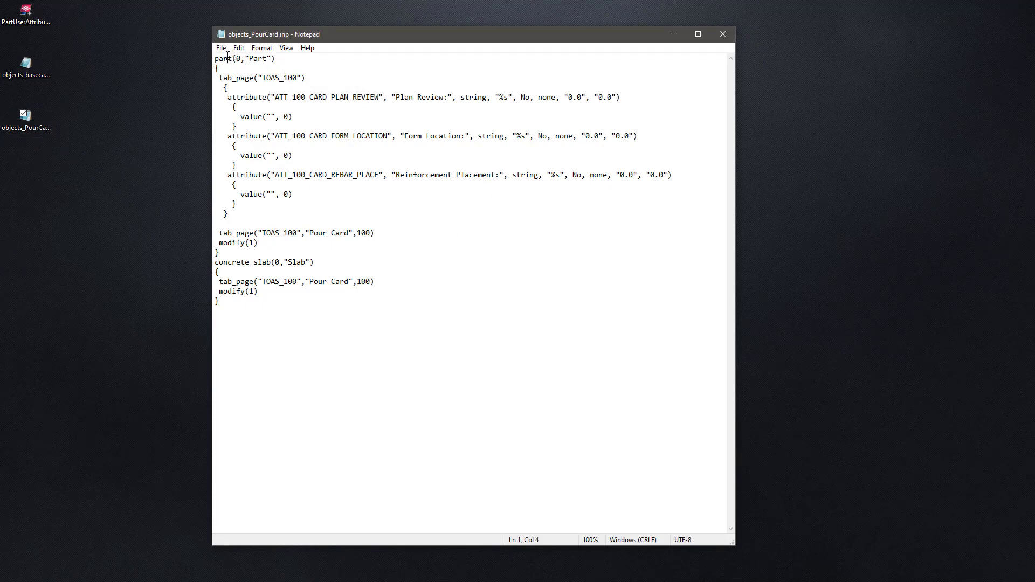
click(283, 79)
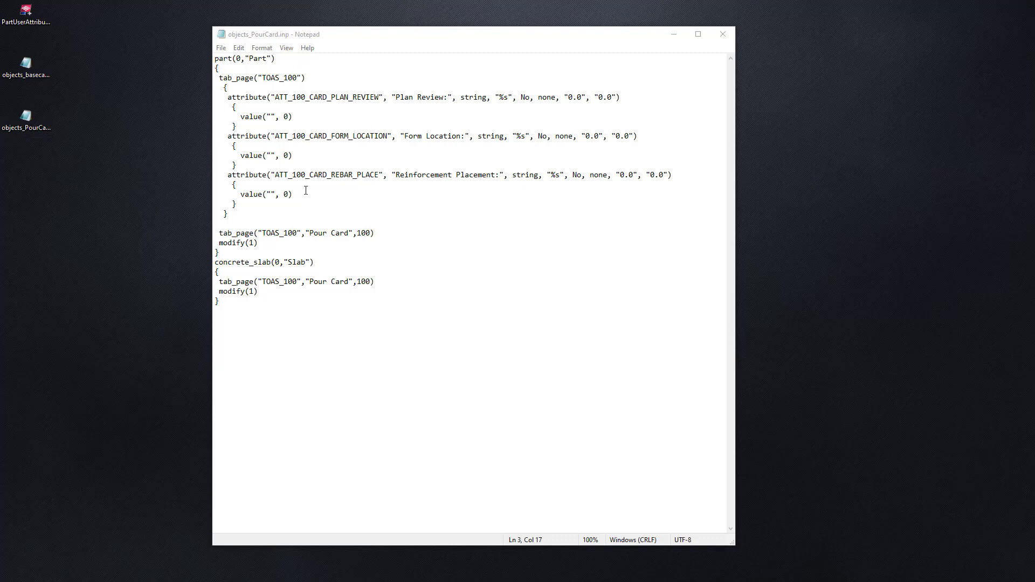
click(316, 88)
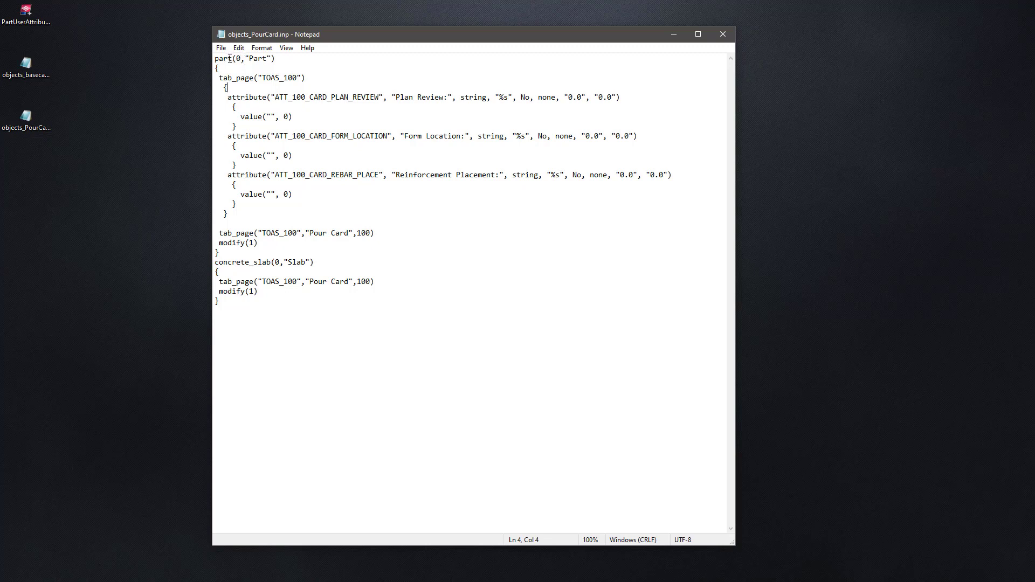
Change the part object definition in the first line to pour_unit with the label "Pour Unit"
drag(234, 58, 217, 58)
text(our_unit)
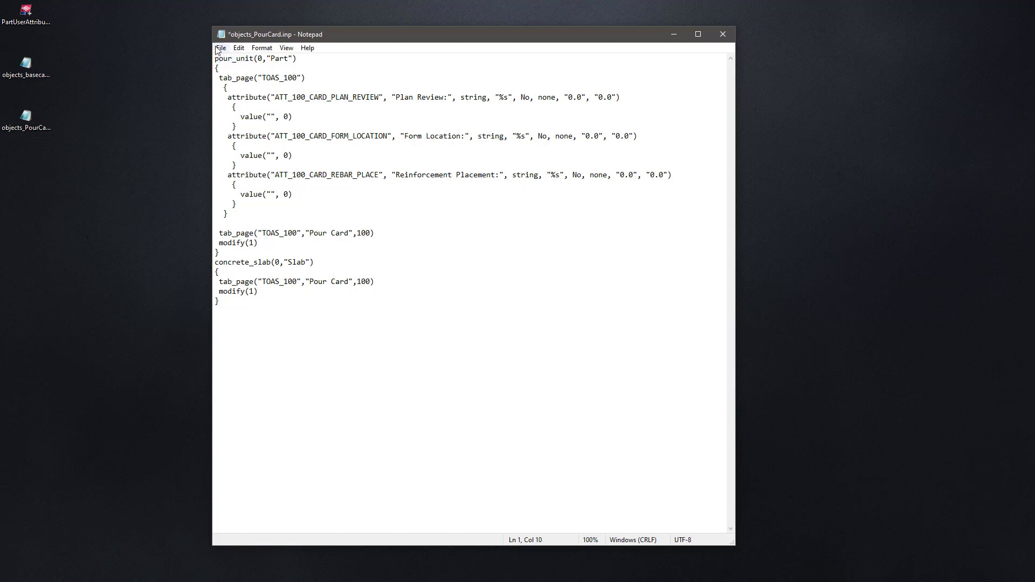
drag(288, 59, 271, 60)
text(Pour Unit)
drag(297, 77, 264, 76)
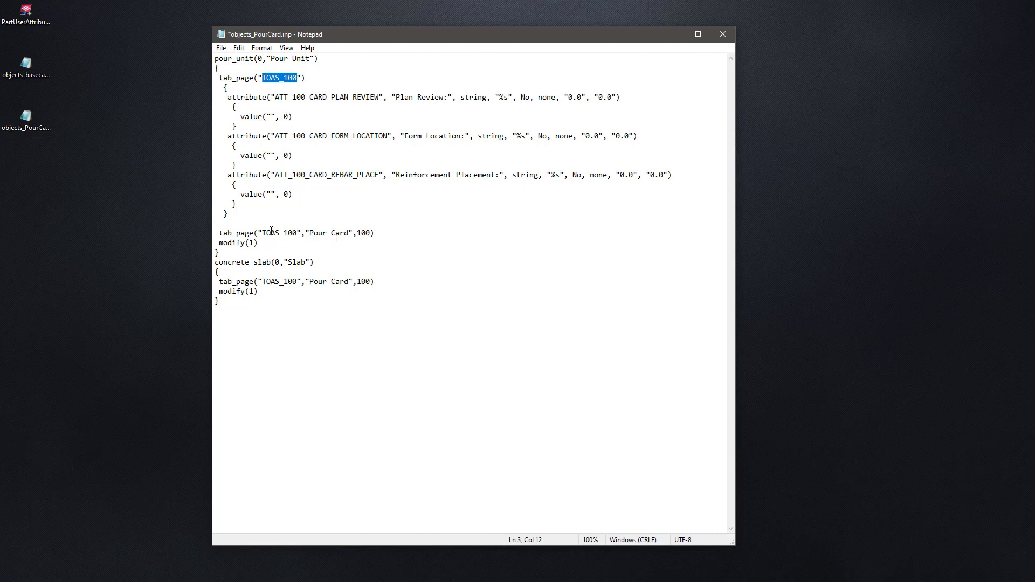
click(470, 70)
key(ctrl+f)
drag(341, 122, 464, 121)
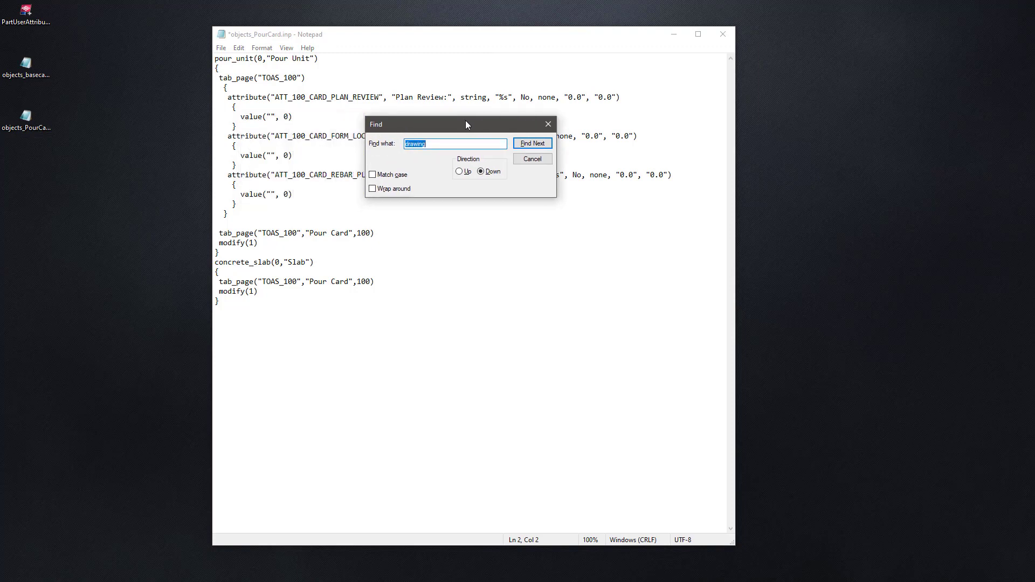
click(548, 124)
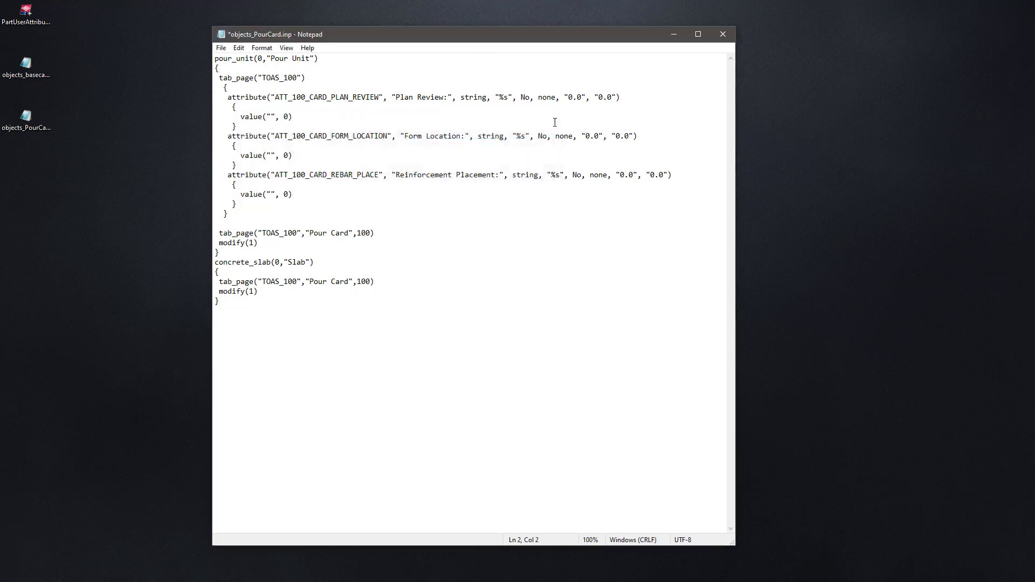
Replace every occurrence of TOAS_100 with POUR_CARD throughout the attribute file
click(240, 48)
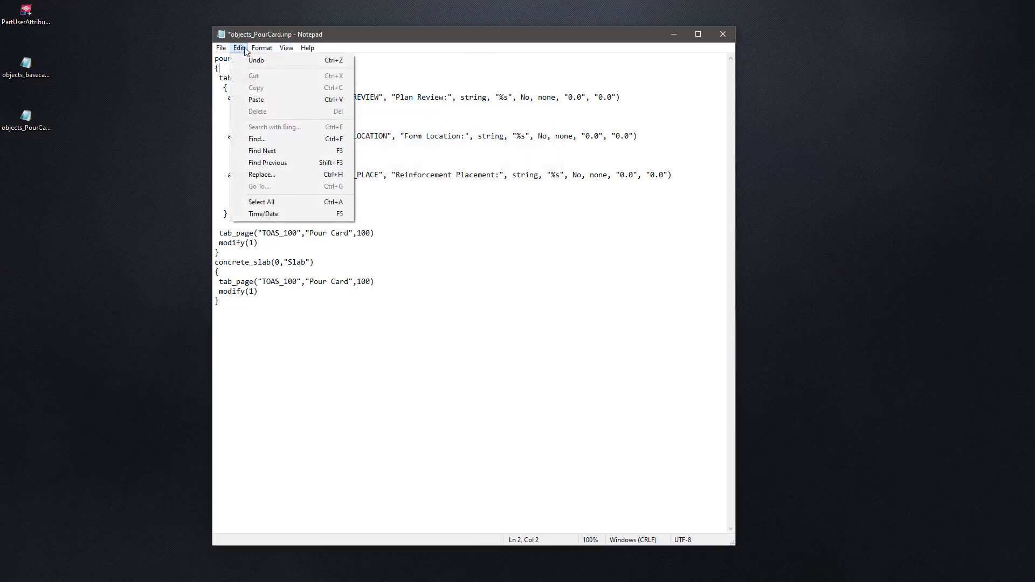
click(262, 174)
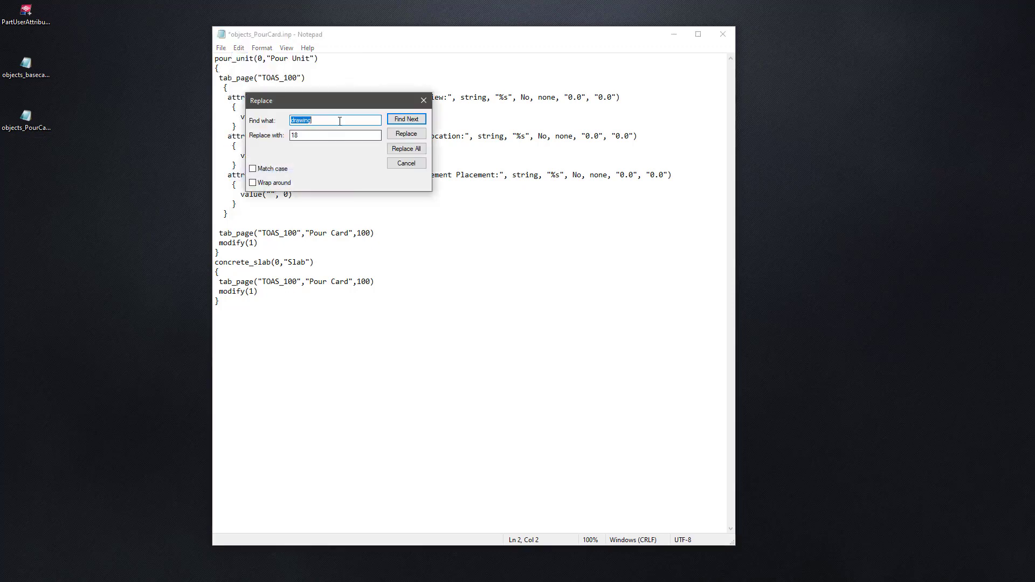
drag(344, 108, 555, 103)
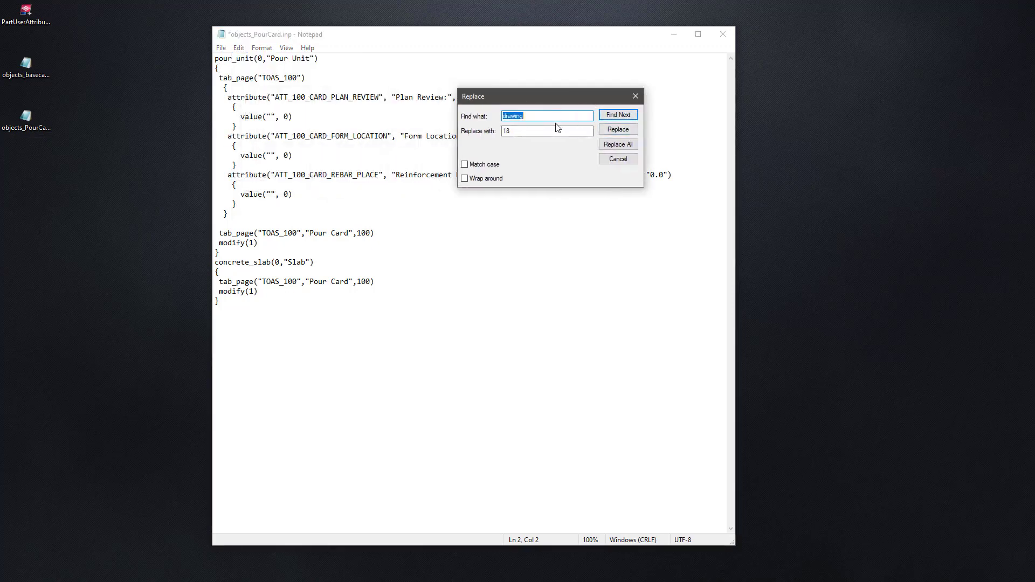
text(TP)
text(OAS)
text(_100)
drag(511, 133, 491, 136)
text(POUR_CARD)
click(615, 145)
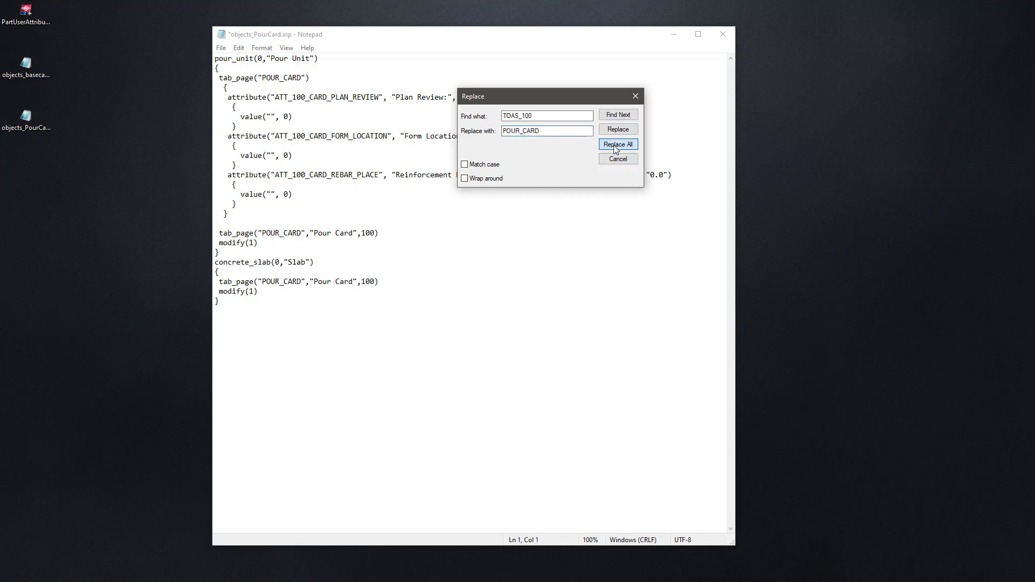
click(635, 97)
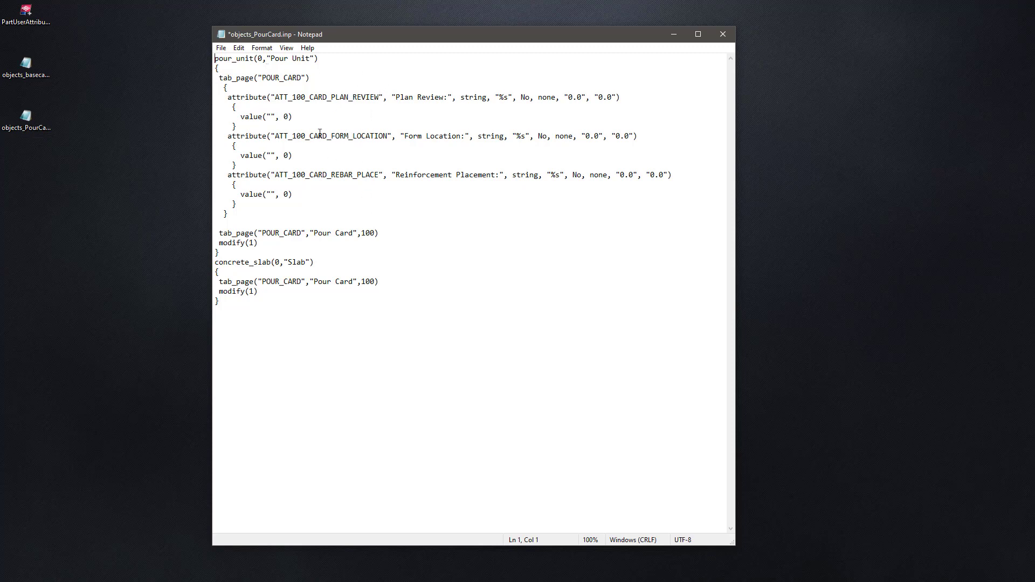
Remove the ATT_100_ prefix from the plan review, form location and rebar placement attribute names
drag(310, 97, 274, 97)
key(Delete)
drag(309, 136, 274, 136)
key(Delete)
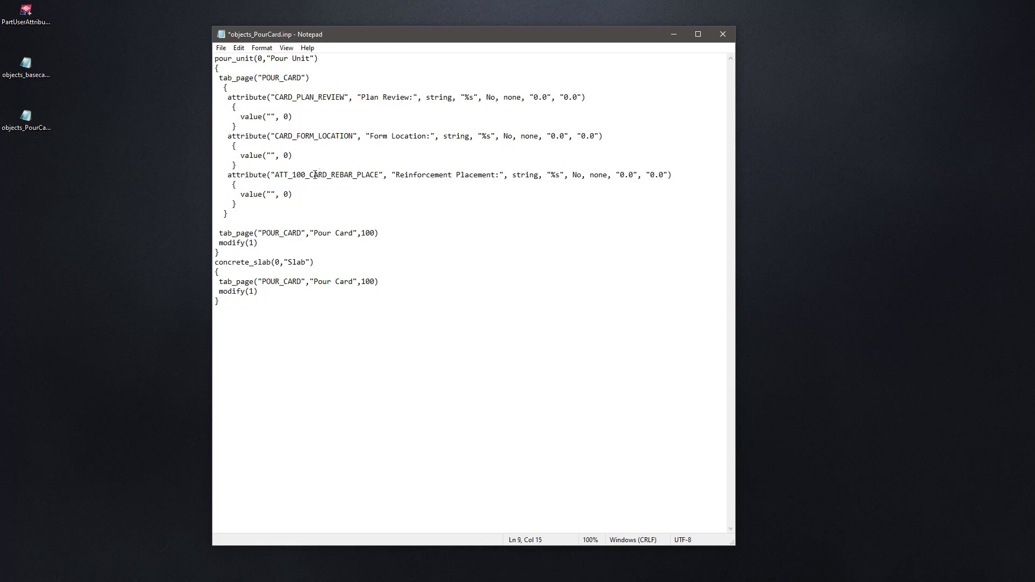
drag(310, 174, 276, 174)
key(Delete)
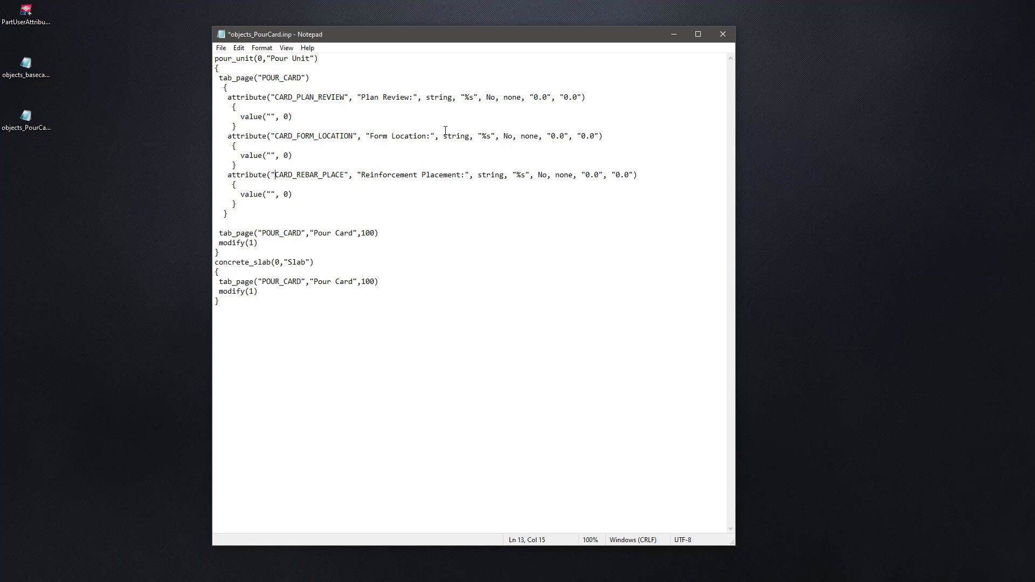
Save the edited objects_PourCard.inp and close the file
click(220, 48)
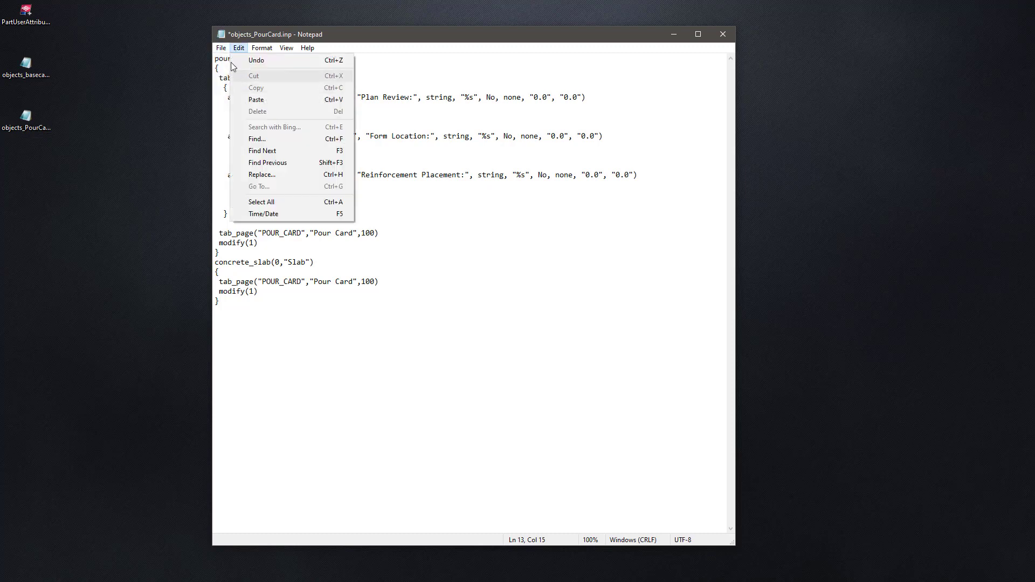
click(237, 96)
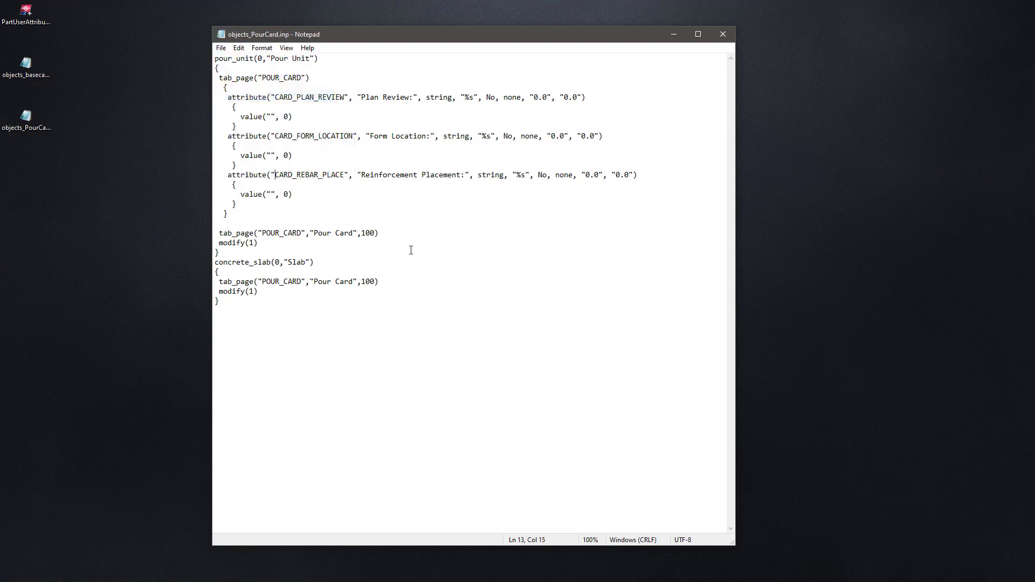
drag(489, 33, 514, 41)
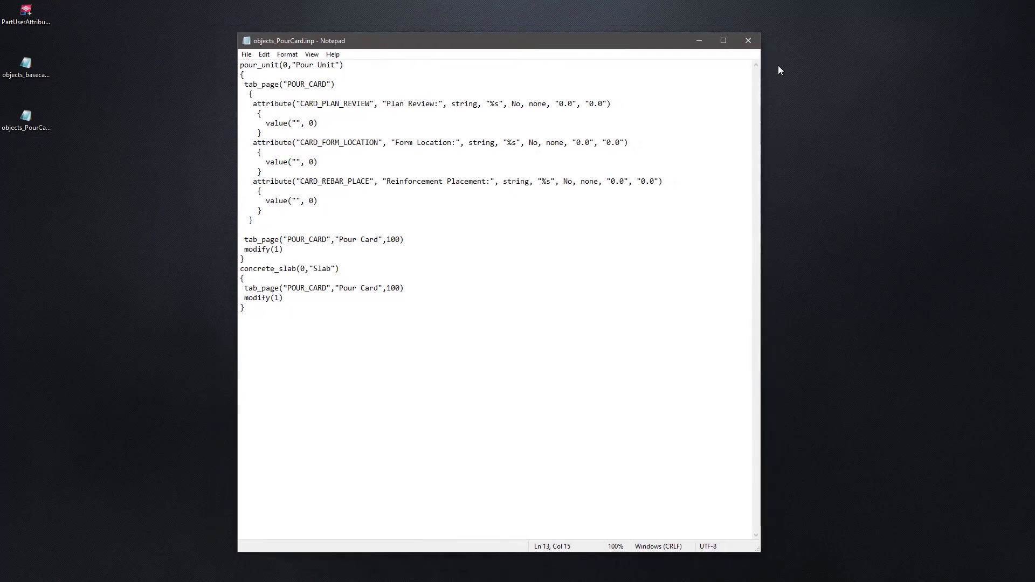
click(749, 41)
click(663, 90)
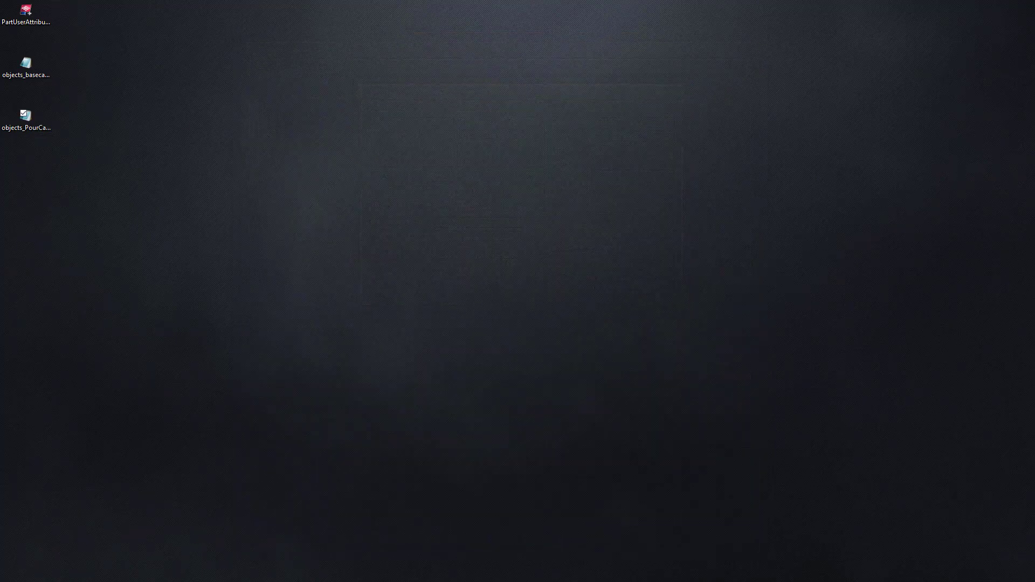
Open objects_PourCard.inp from the BasecampFirm folder, examine its full list of pour unit attributes, and close the file and folder
drag(0, 112, 558, 51)
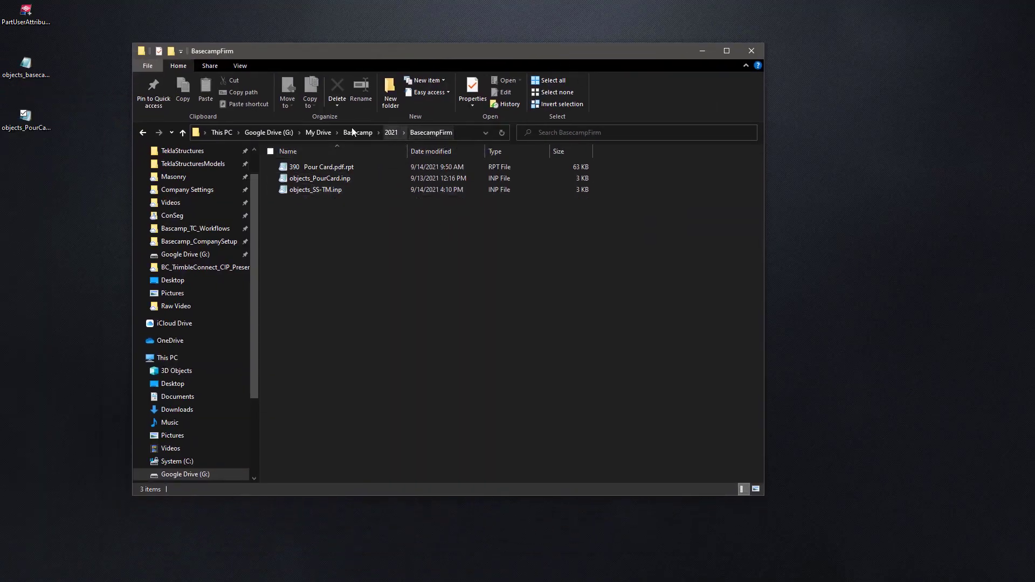
click(359, 177)
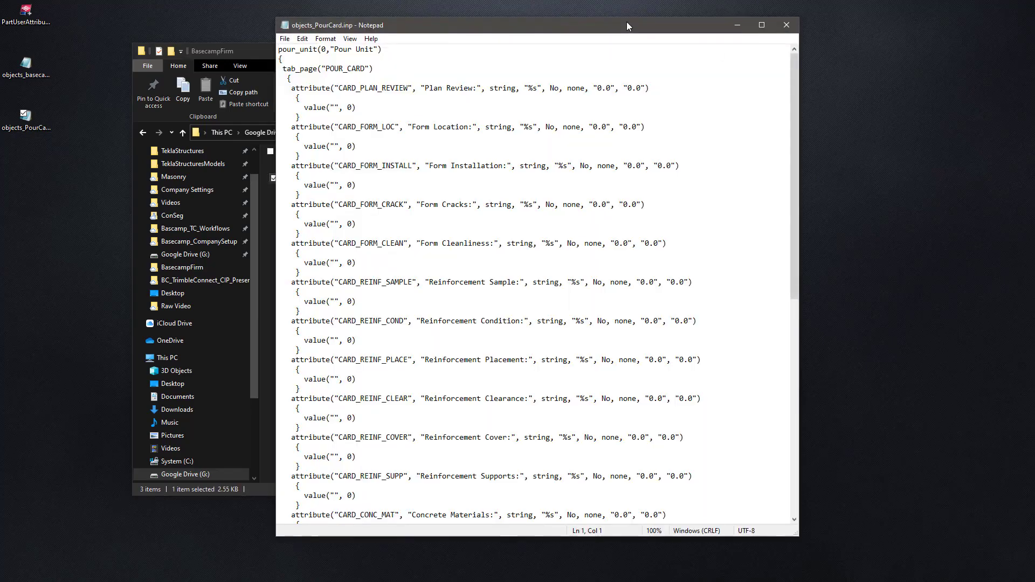
drag(627, 21, 488, 21)
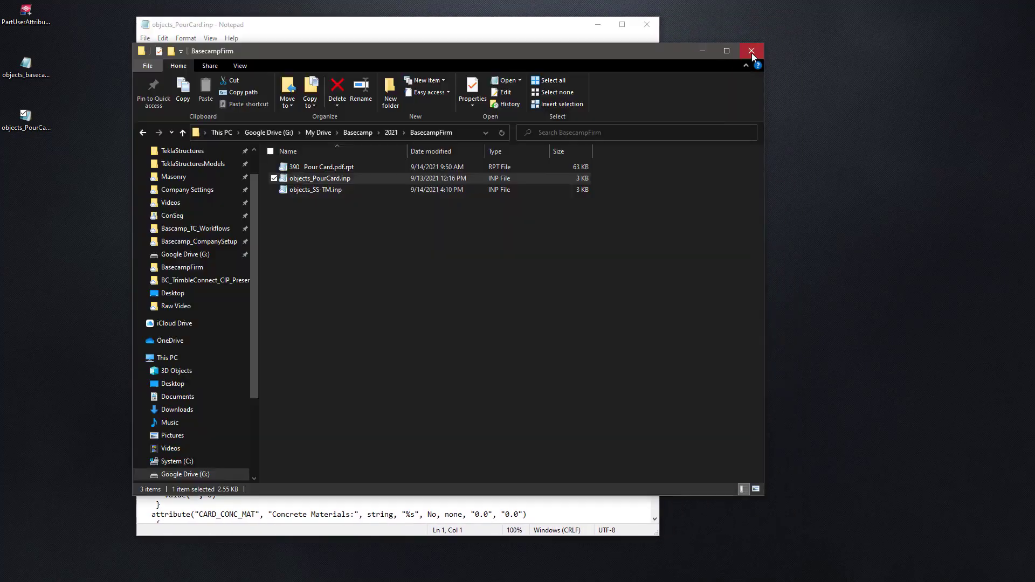
click(751, 52)
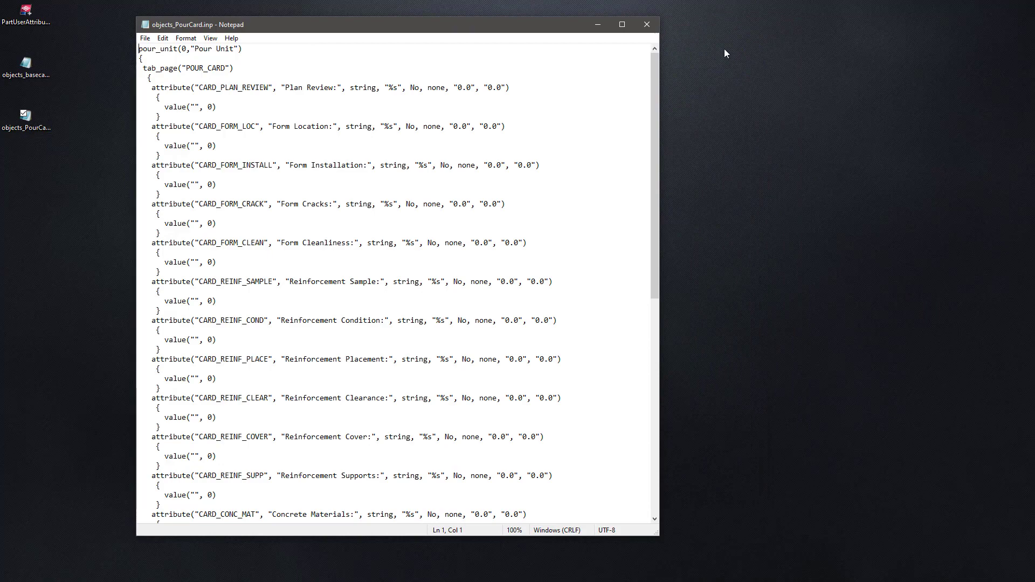
click(648, 24)
Switch to Tekla Structures and check the XS_FIRM folder path in the File Locations advanced options
drag(0, 345, 581, 0)
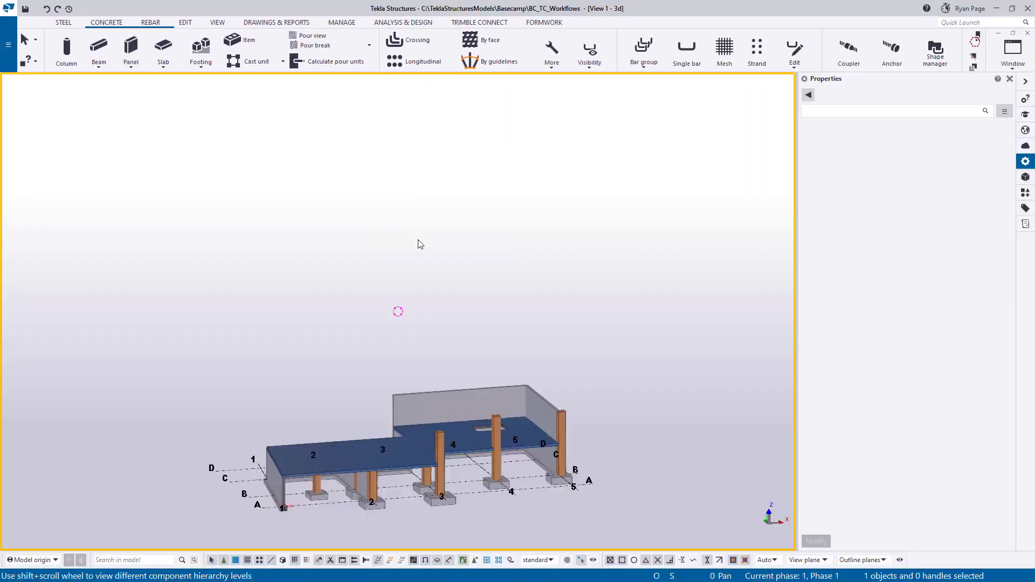
key(ctrl+e)
drag(420, 246, 401, 124)
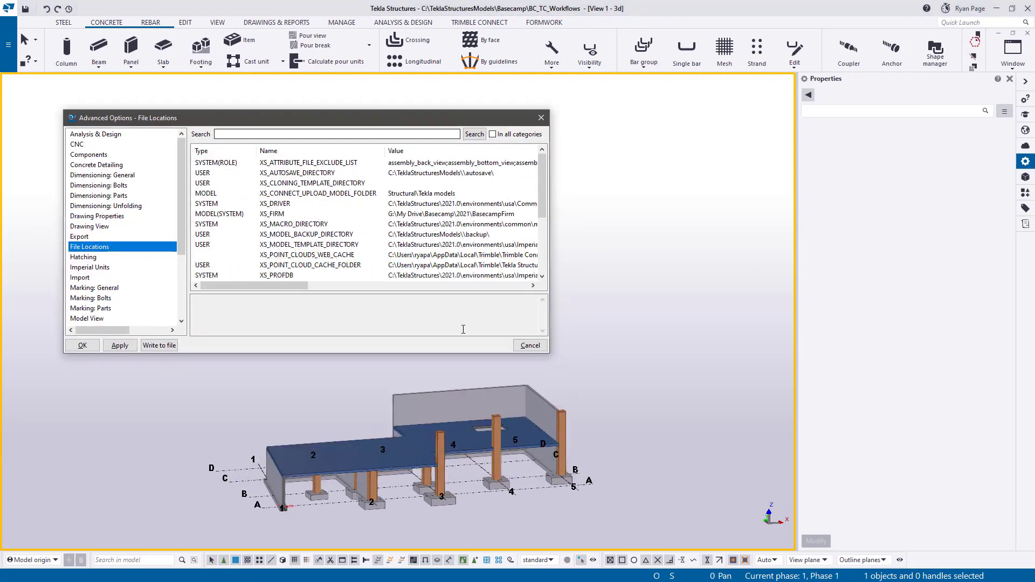
drag(577, 368, 742, 399)
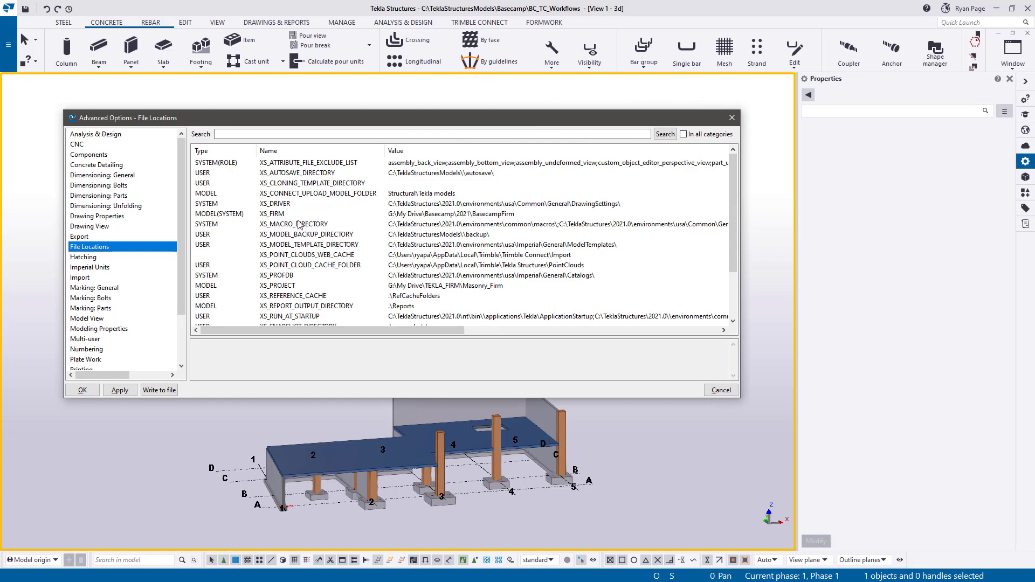
click(535, 216)
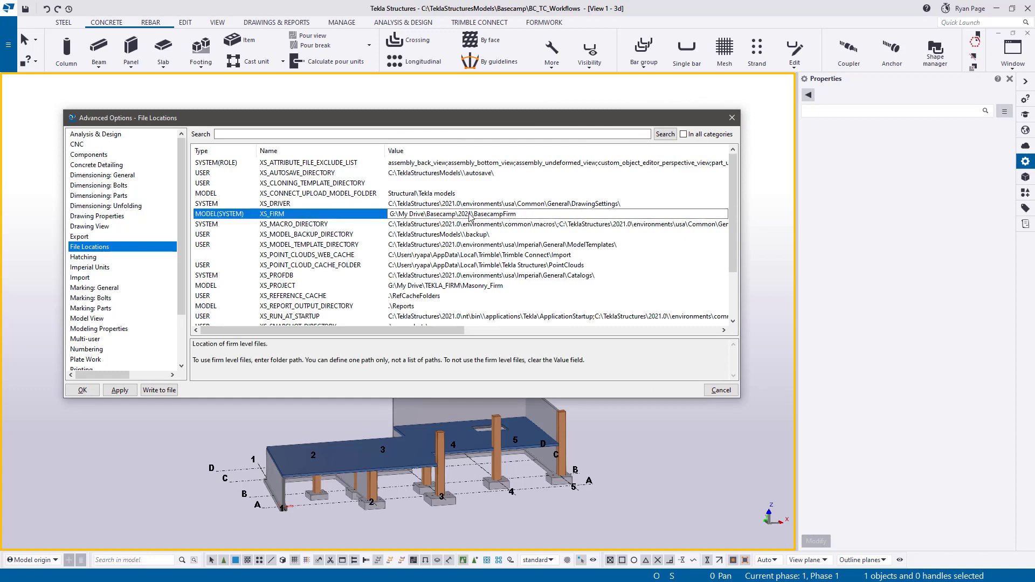
click(732, 117)
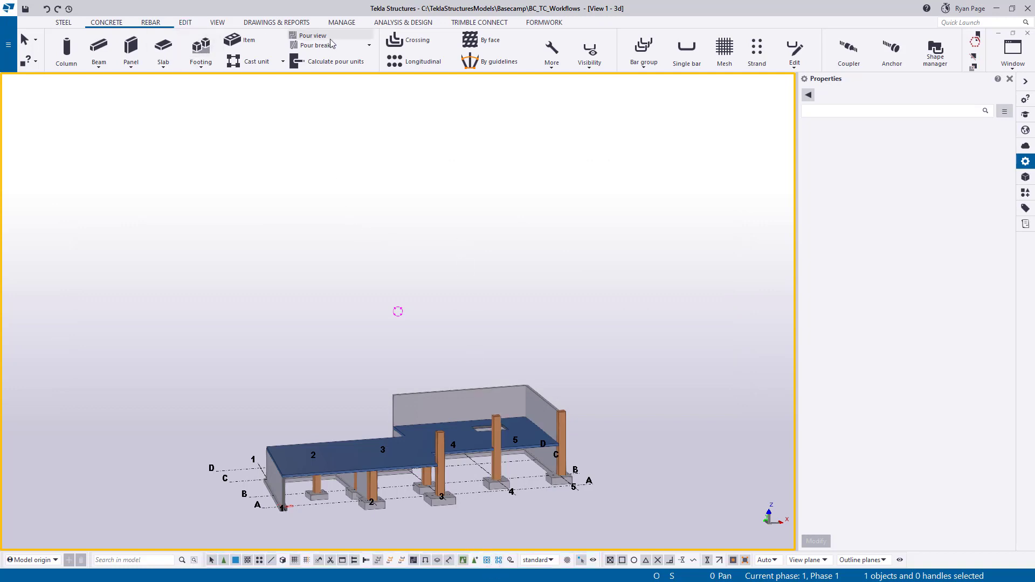
Show the model in pour view, select the tall wall's pour unit near grids 4 and 5, and display its Pour Card user-defined attributes
click(308, 36)
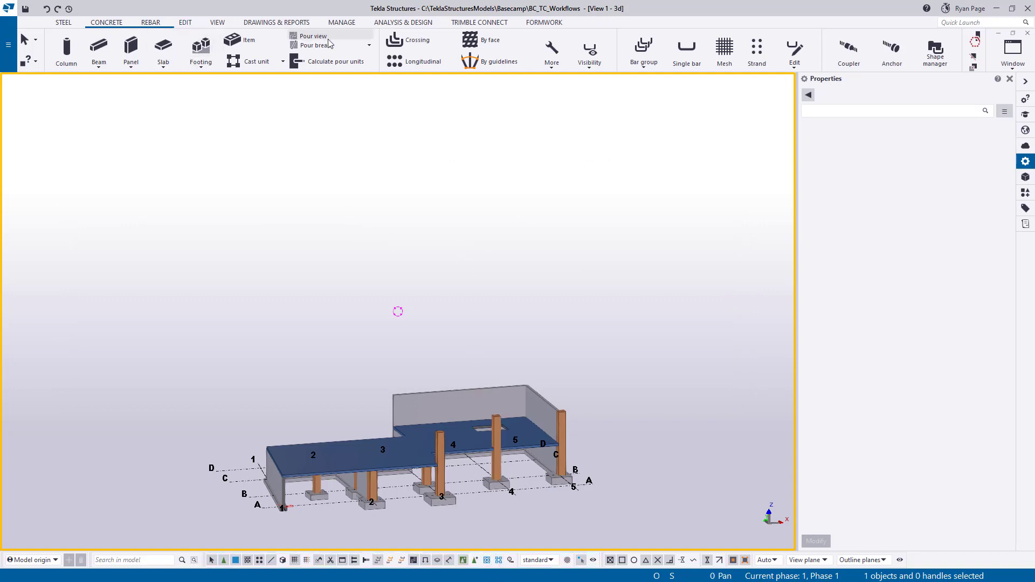
click(487, 559)
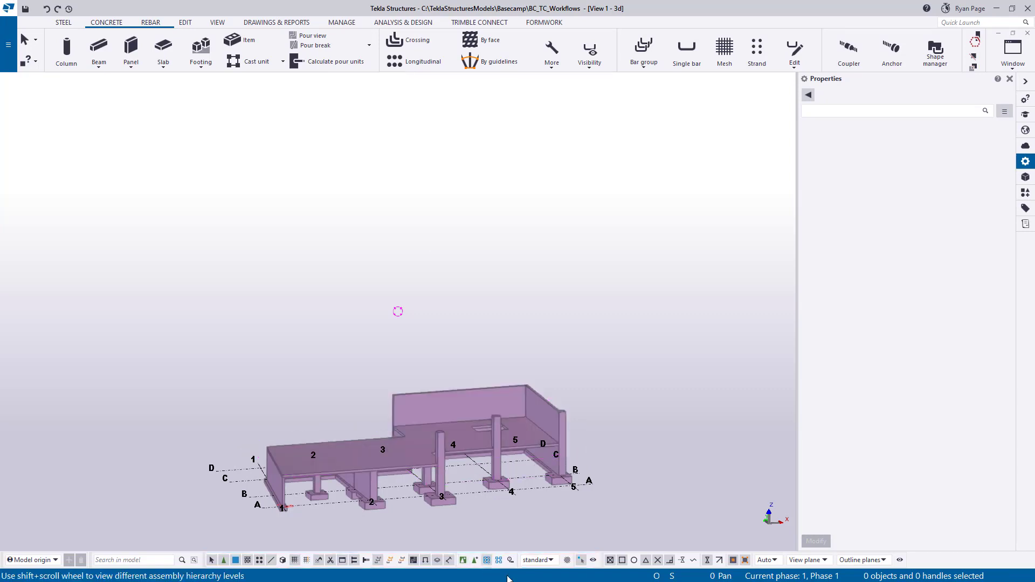
click(467, 407)
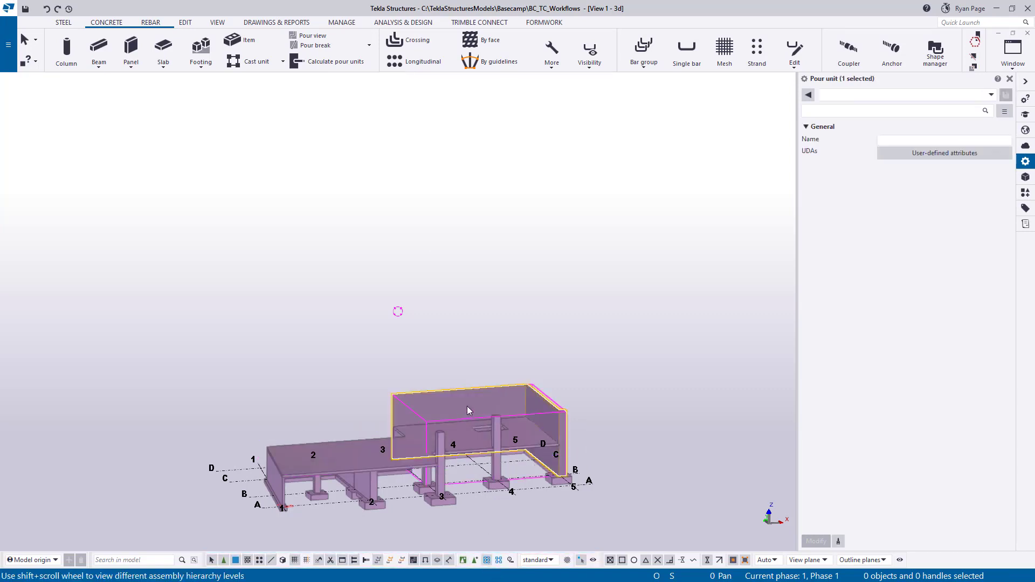
click(915, 163)
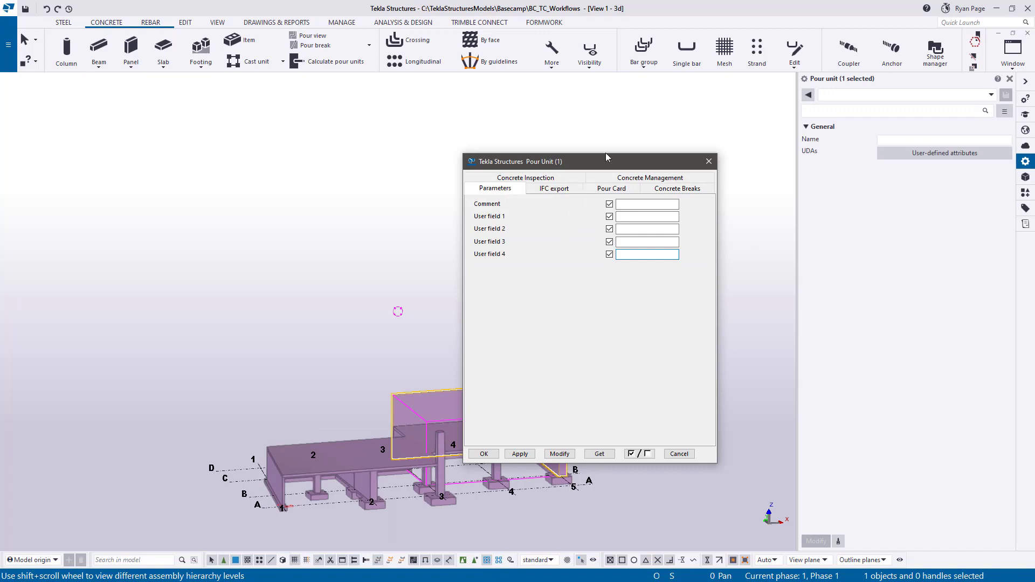
click(550, 130)
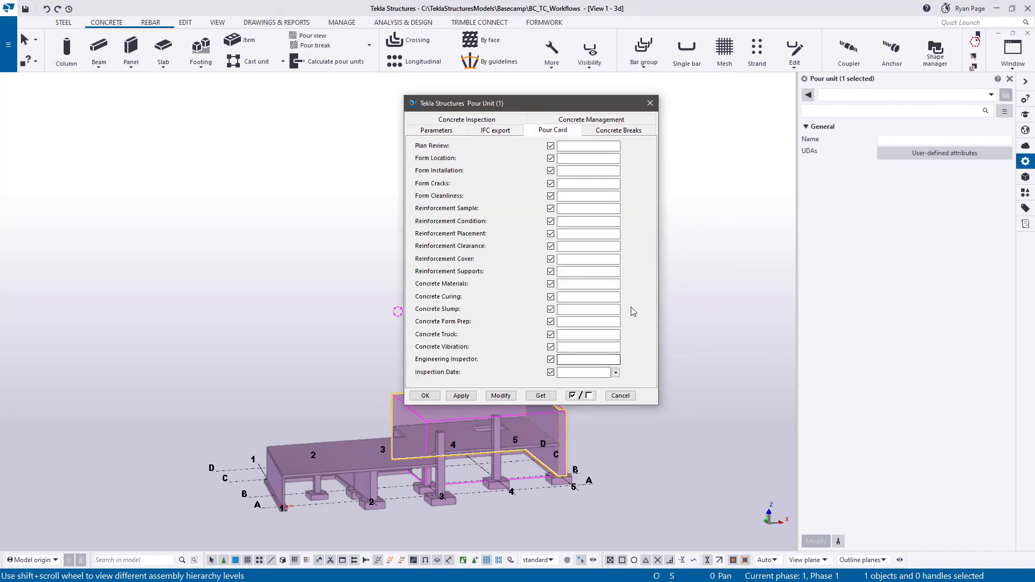